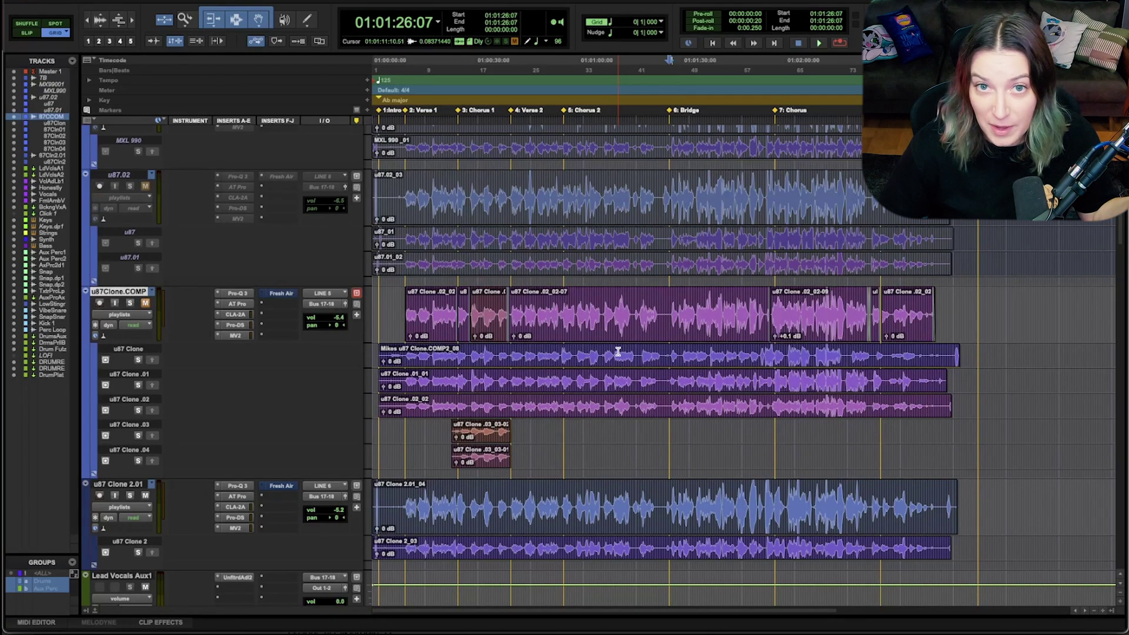
Create a pink Location 10 track marker on u87 Clone .COMP at 01:01:13:20.
scroll(685, 395, down, 1)
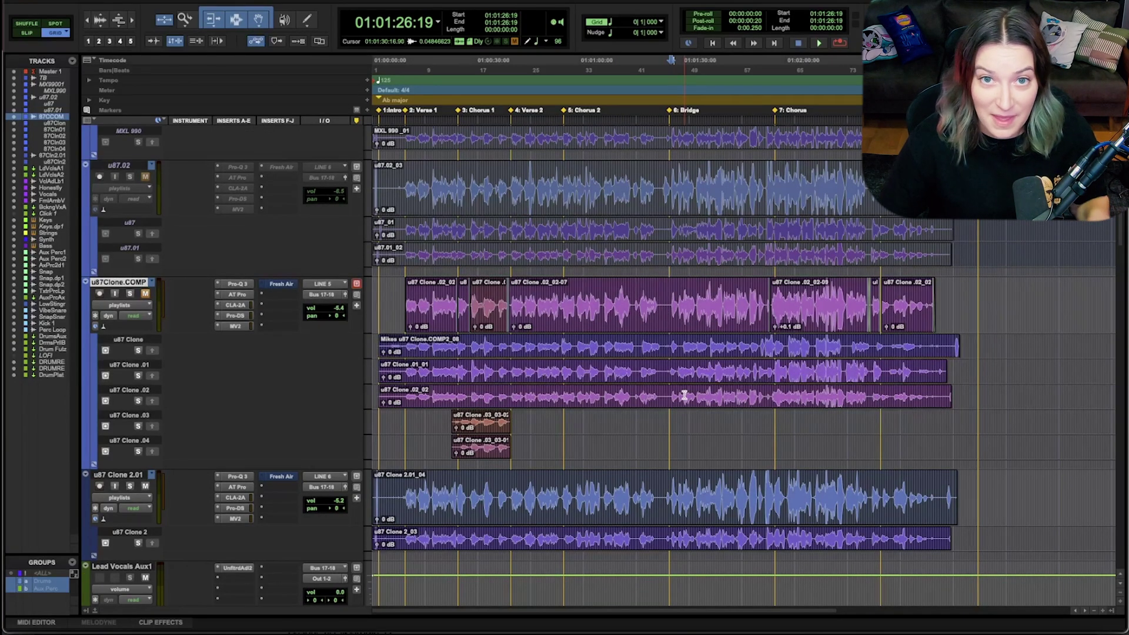
click(626, 419)
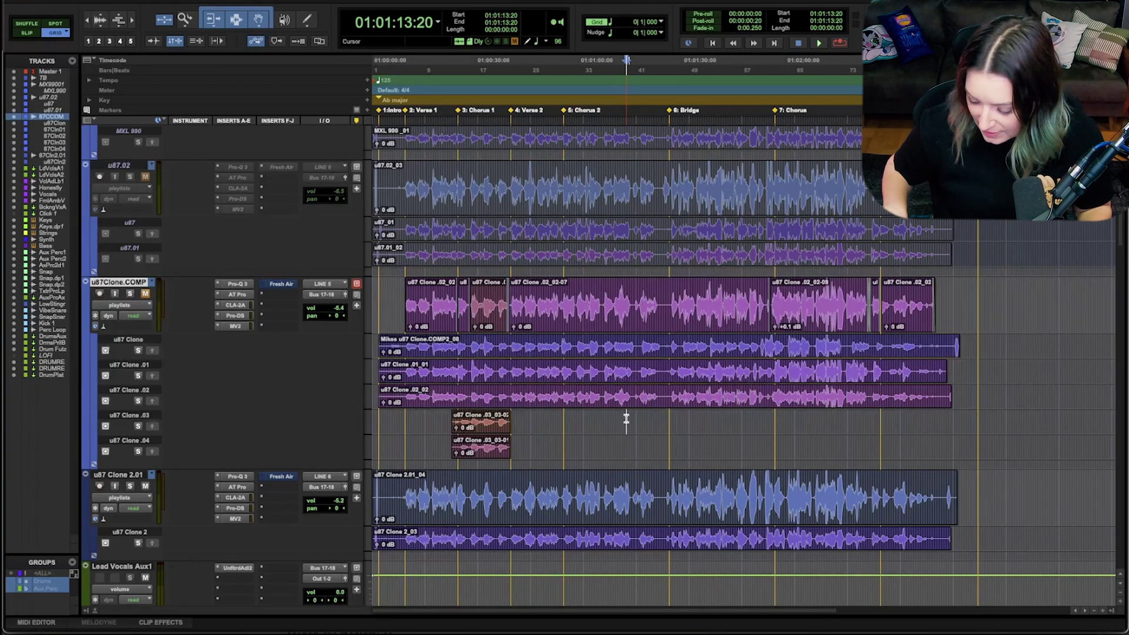
key(KP_Enter)
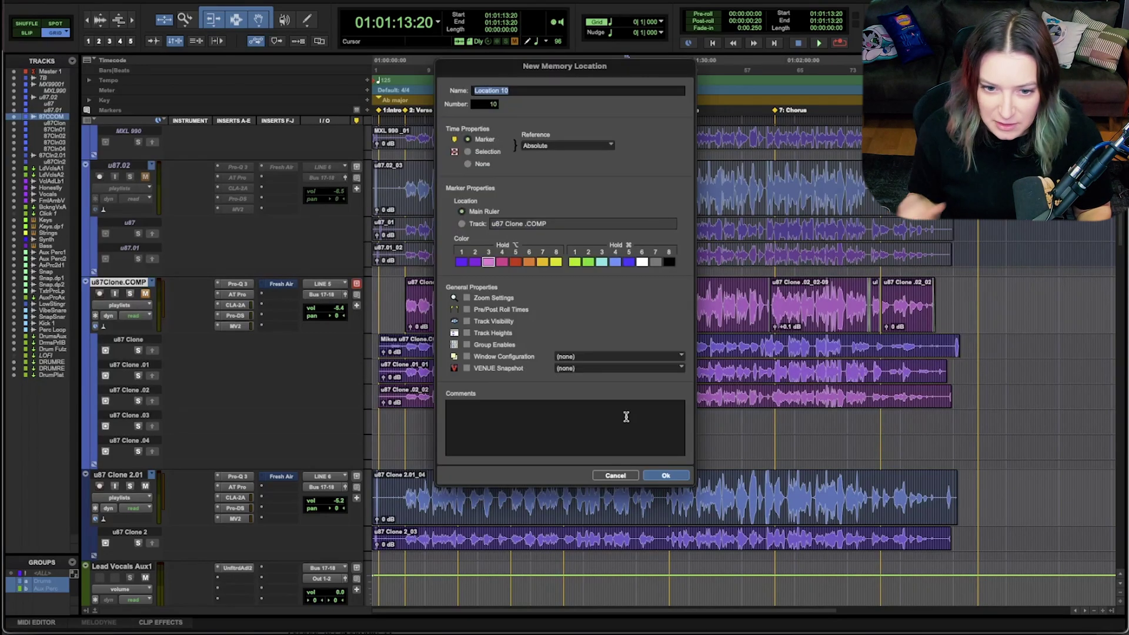
click(462, 224)
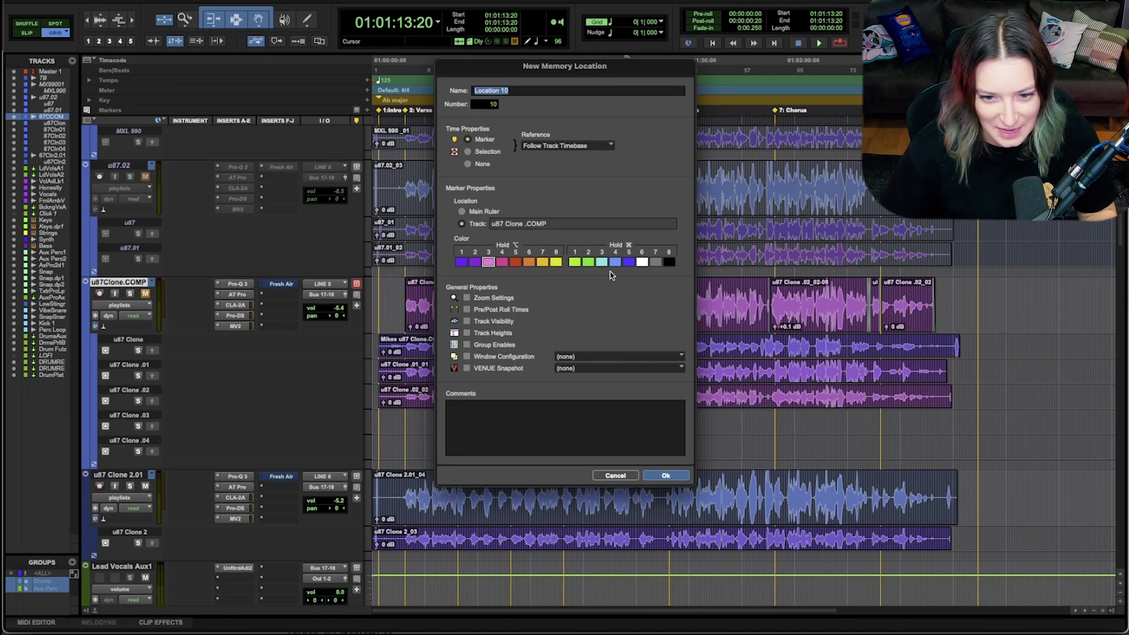
click(606, 265)
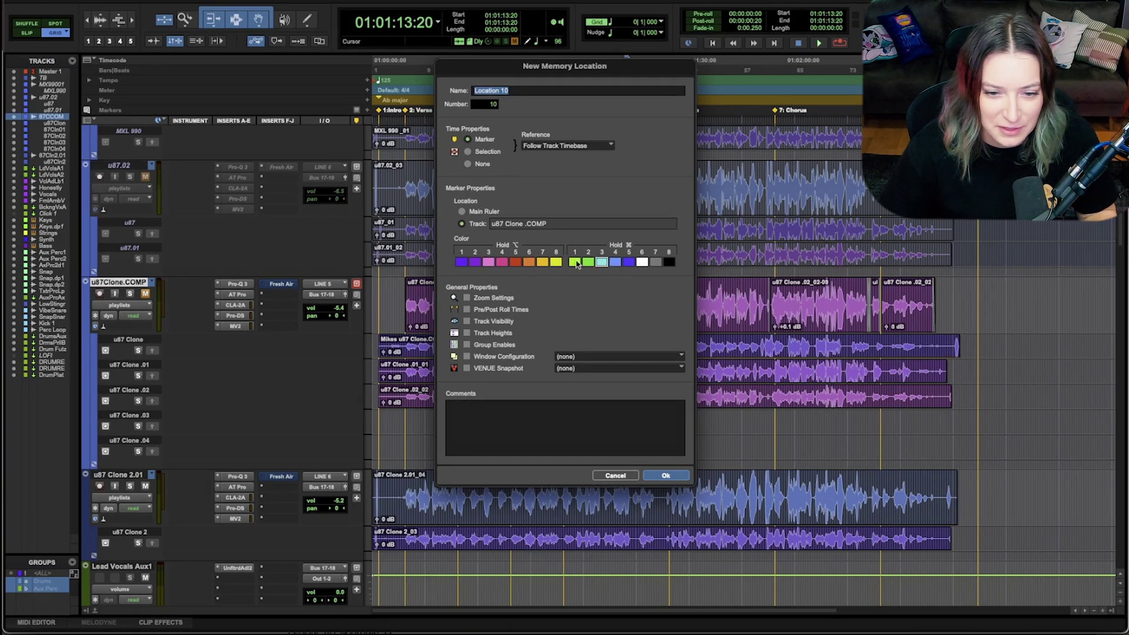
click(528, 262)
click(493, 263)
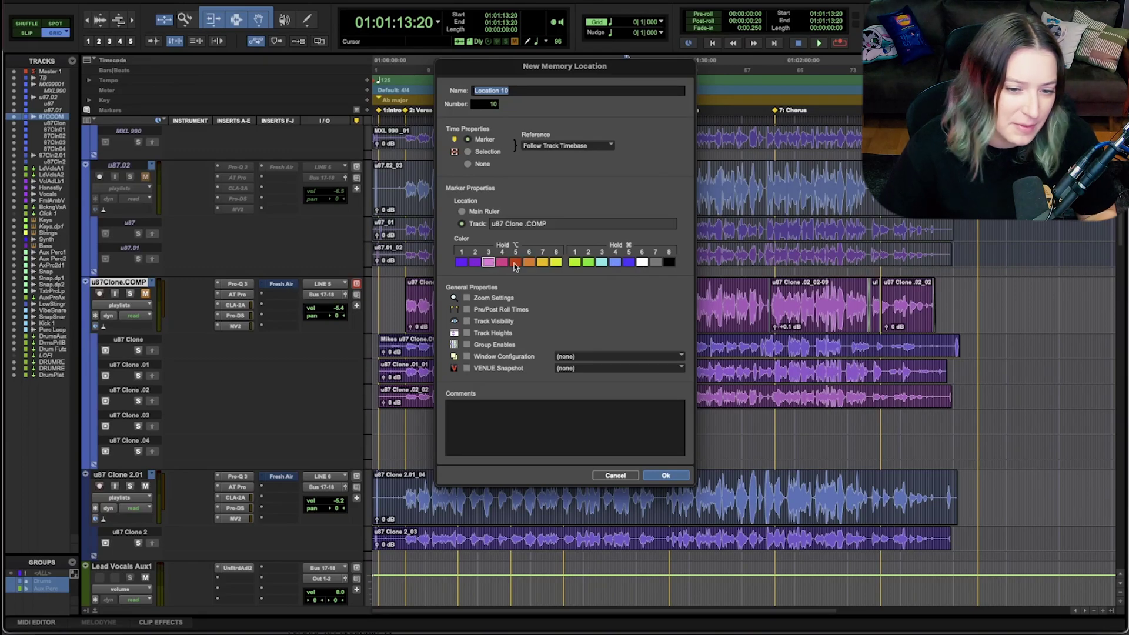
click(667, 476)
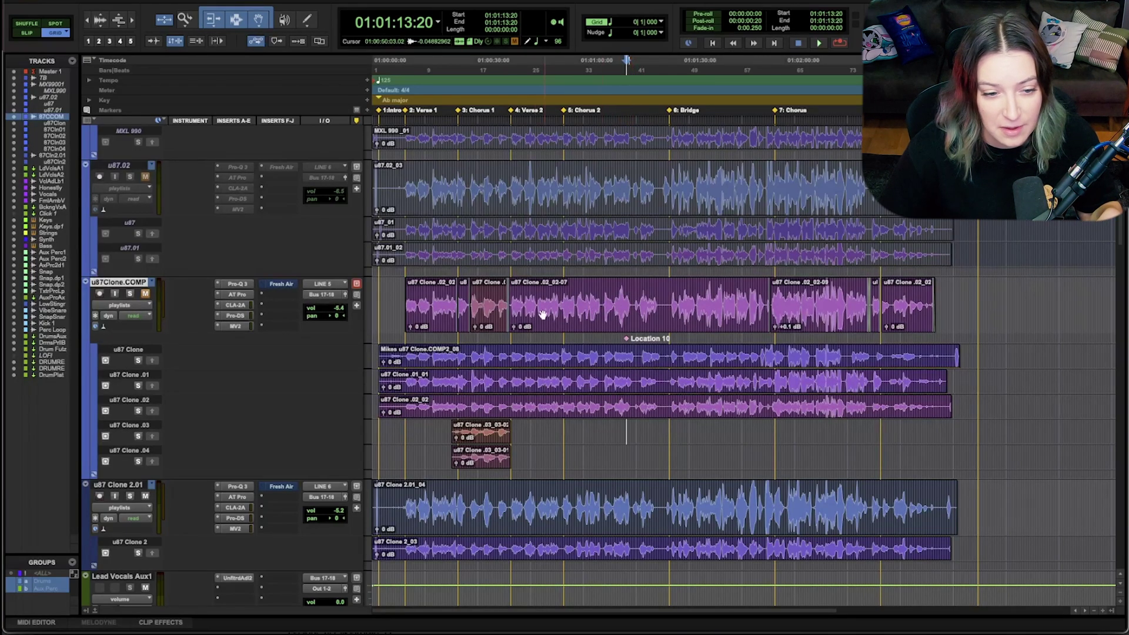
Switch the comp track's playlist to u87 Clone .01 and back to u87 Clone .COMP.
click(154, 284)
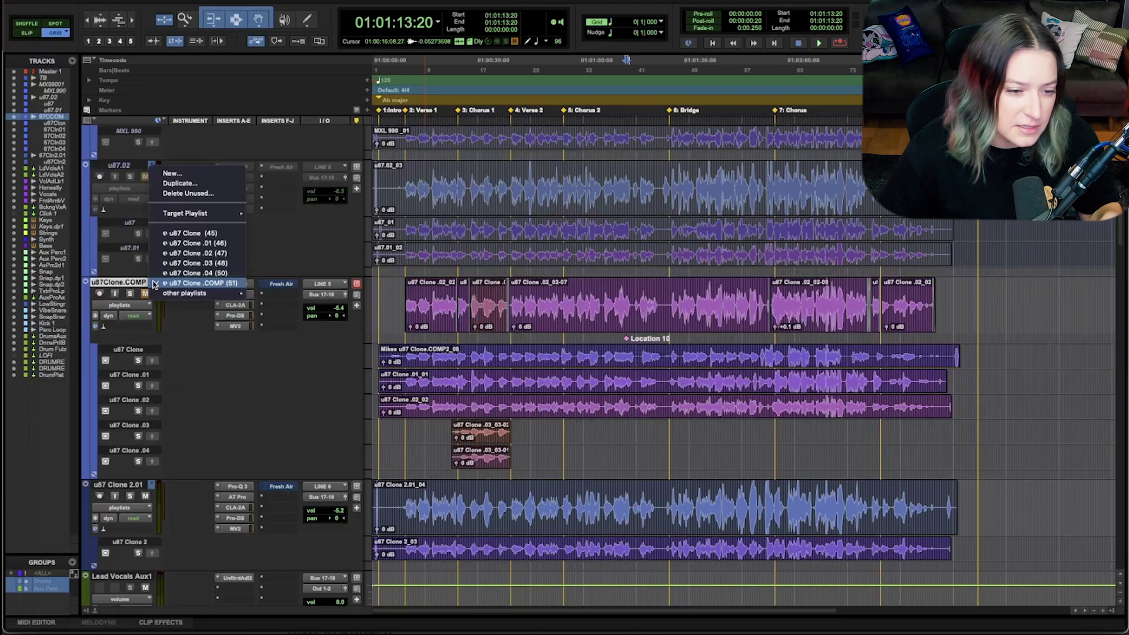
click(165, 243)
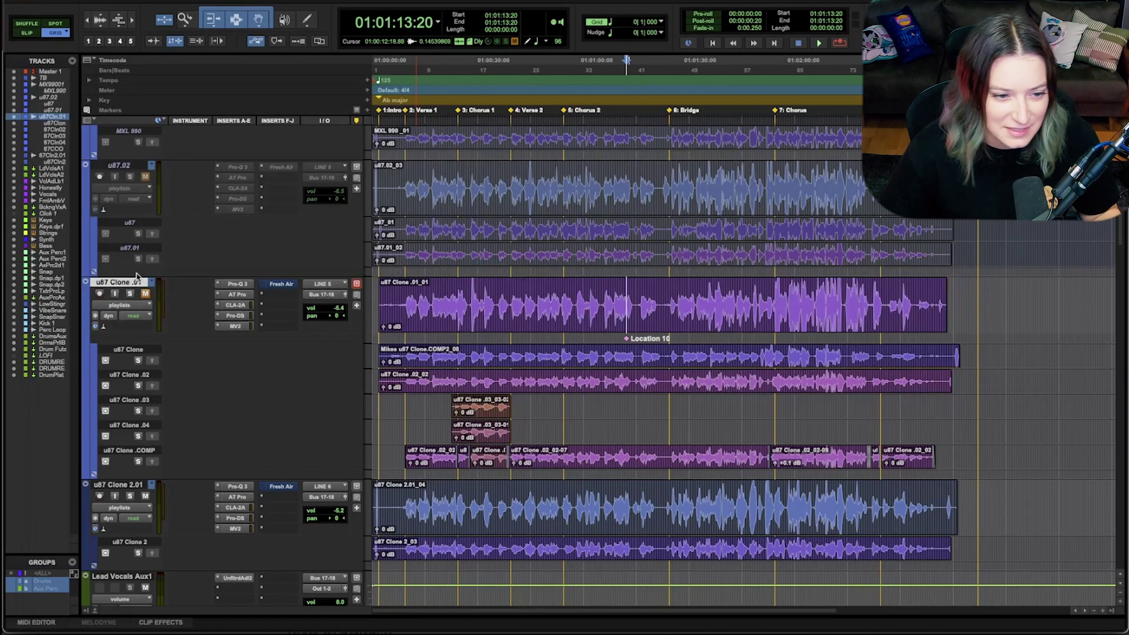
click(151, 282)
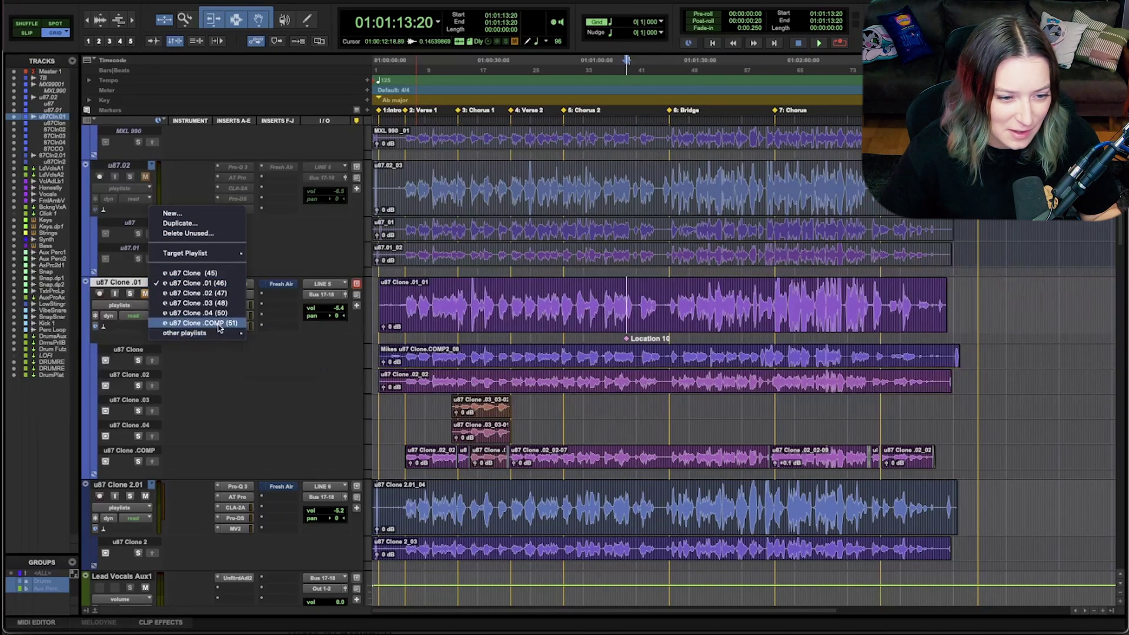
click(218, 328)
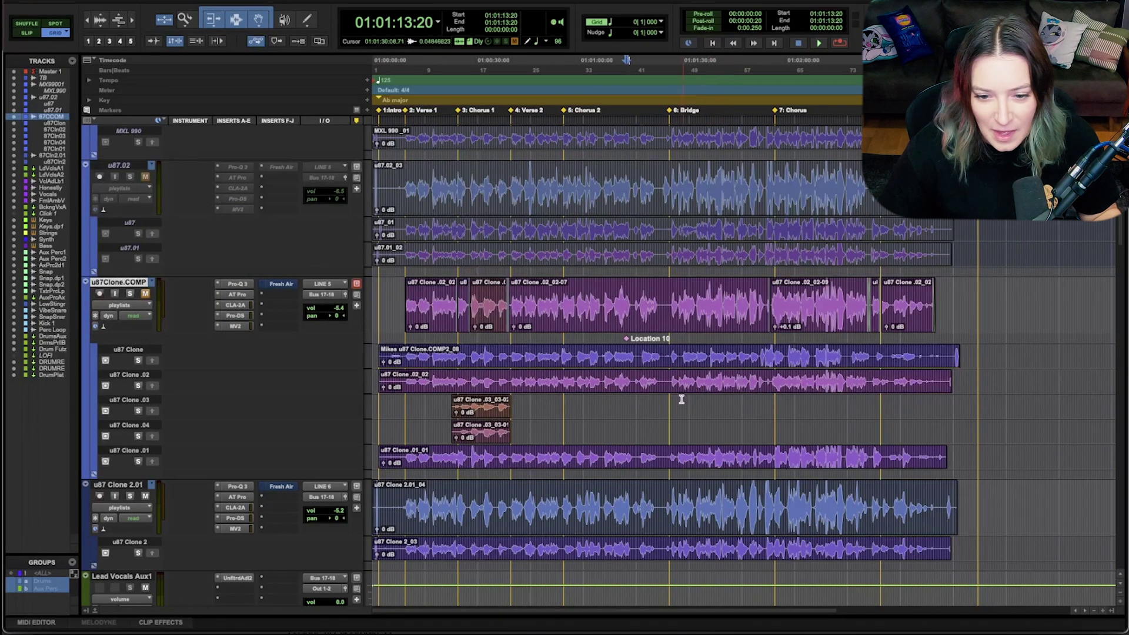
click(649, 401)
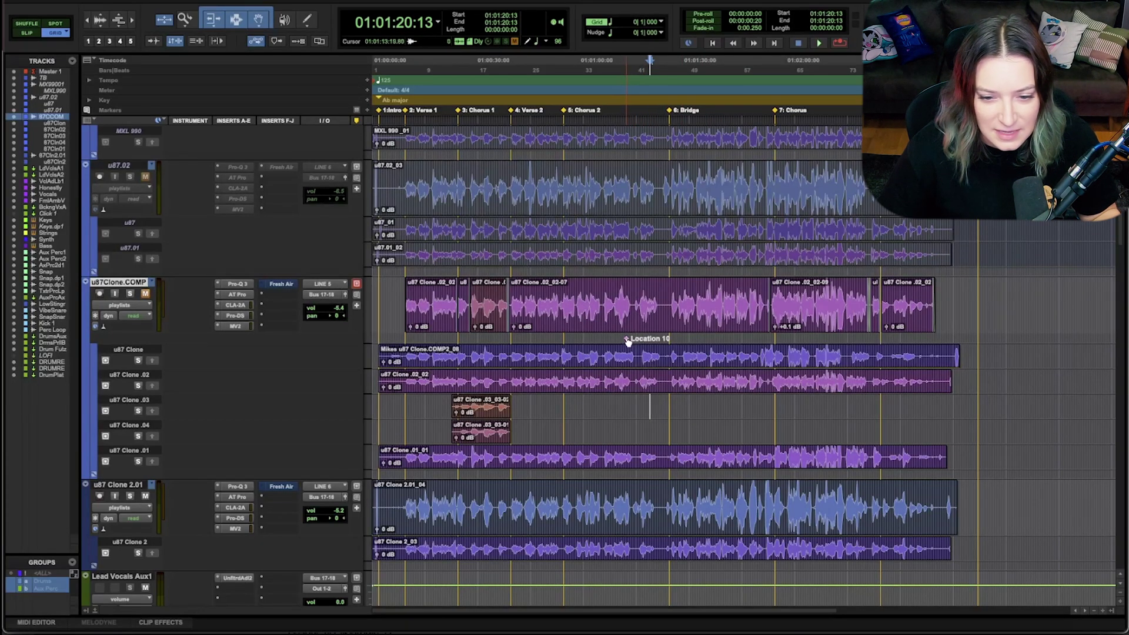
drag(628, 343, 627, 117)
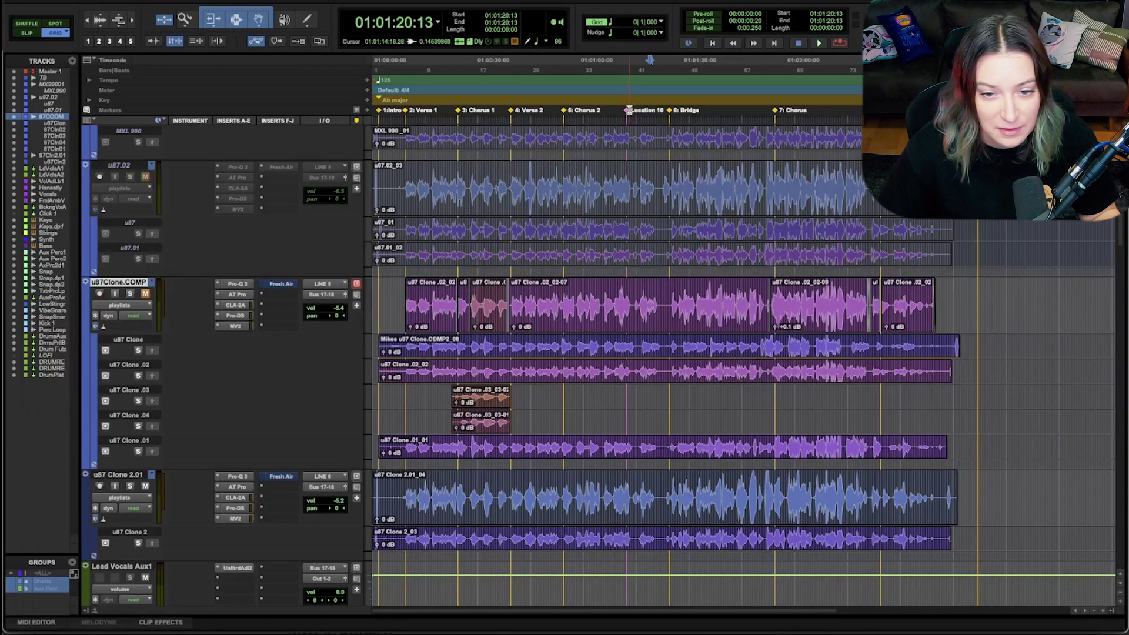
drag(627, 113, 651, 351)
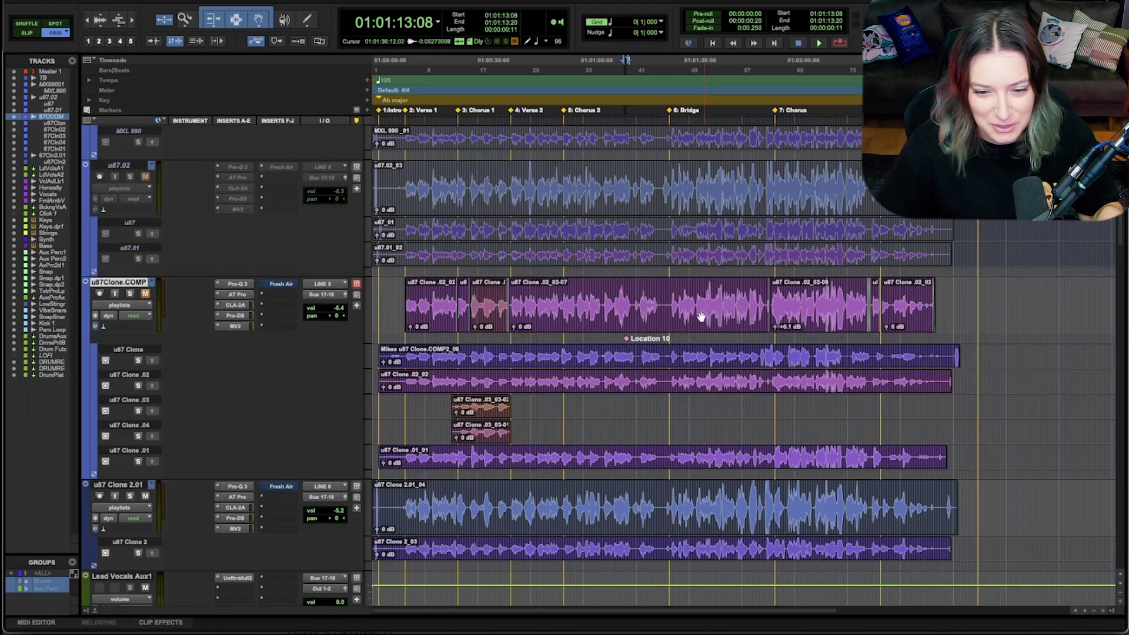
Delete the Location 10 track marker and start a new comp-track marker at 01:01:10:11.
alt+click(626, 339)
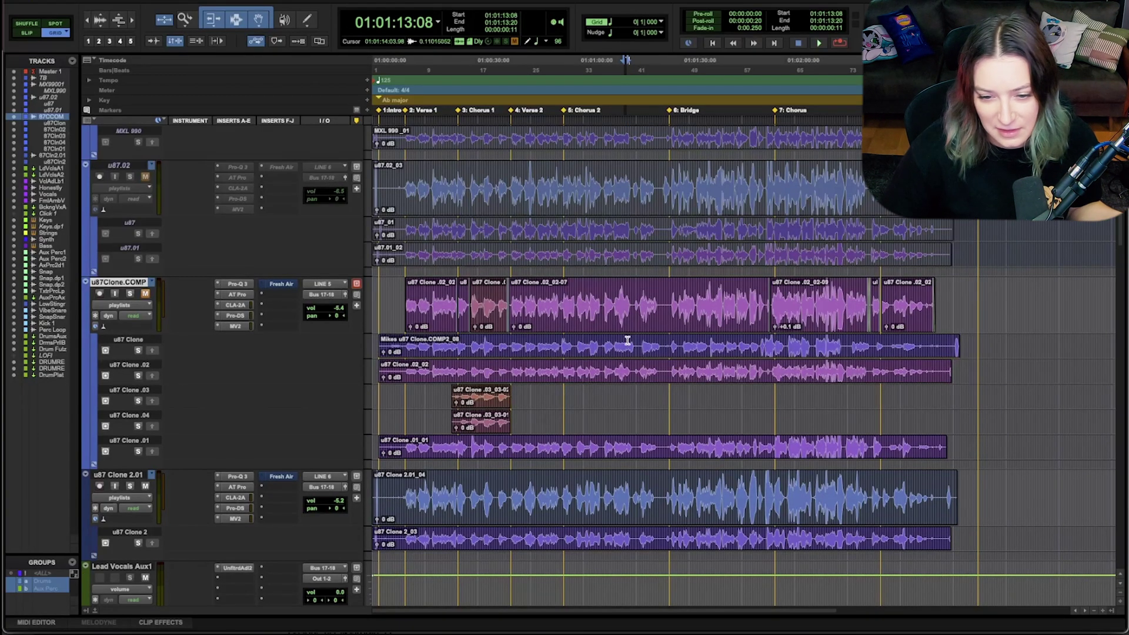
click(615, 393)
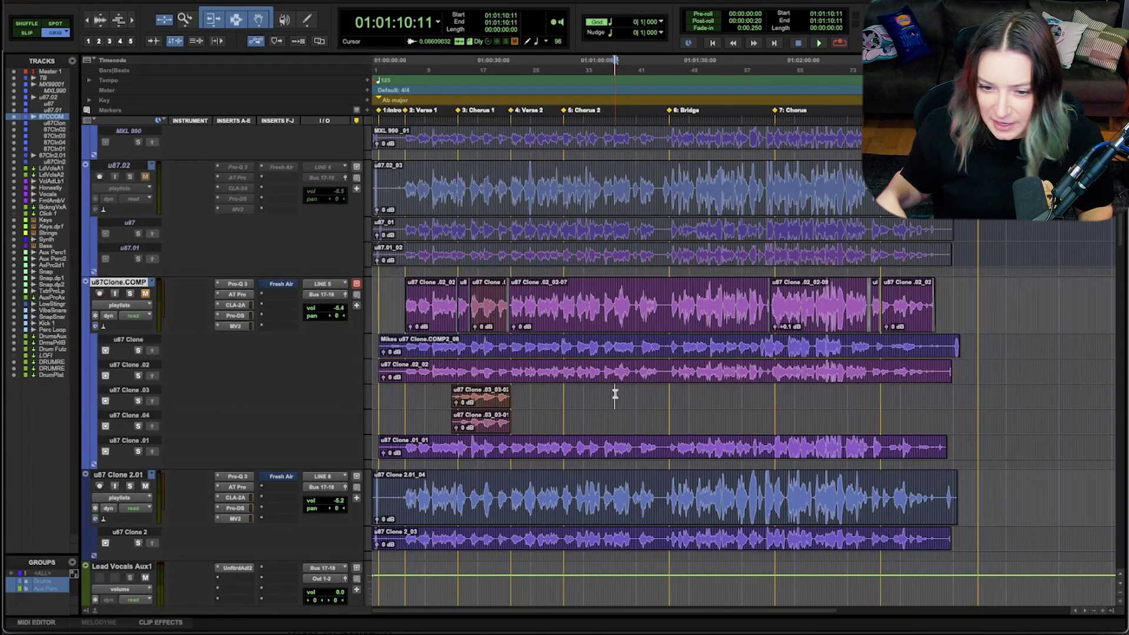
scroll(614, 392, down, 2)
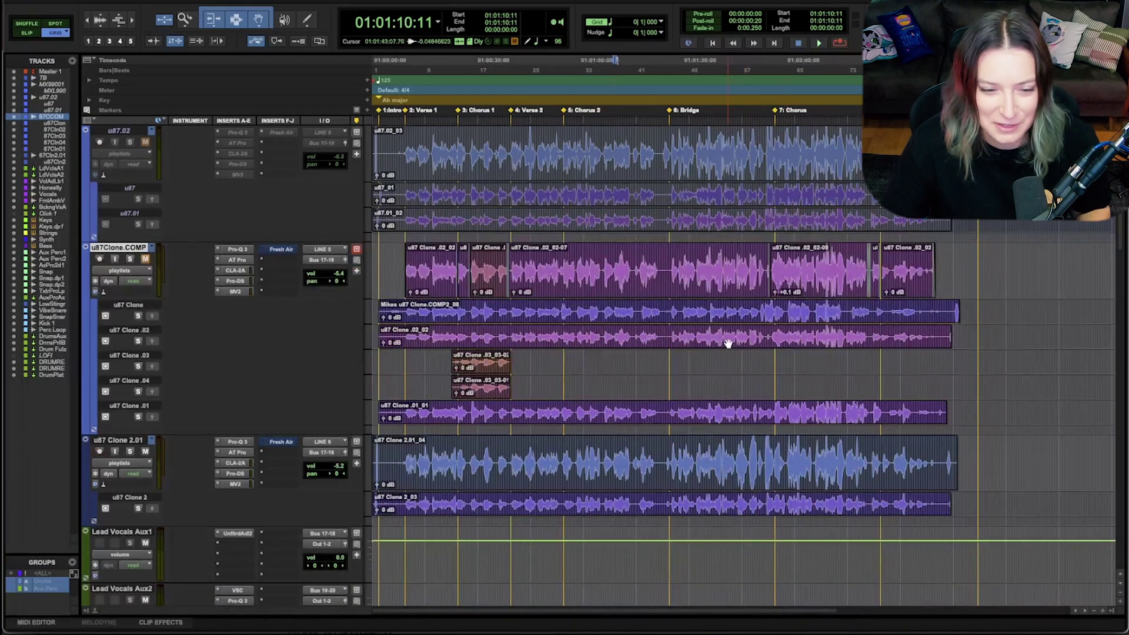
scroll(711, 332, up, 2)
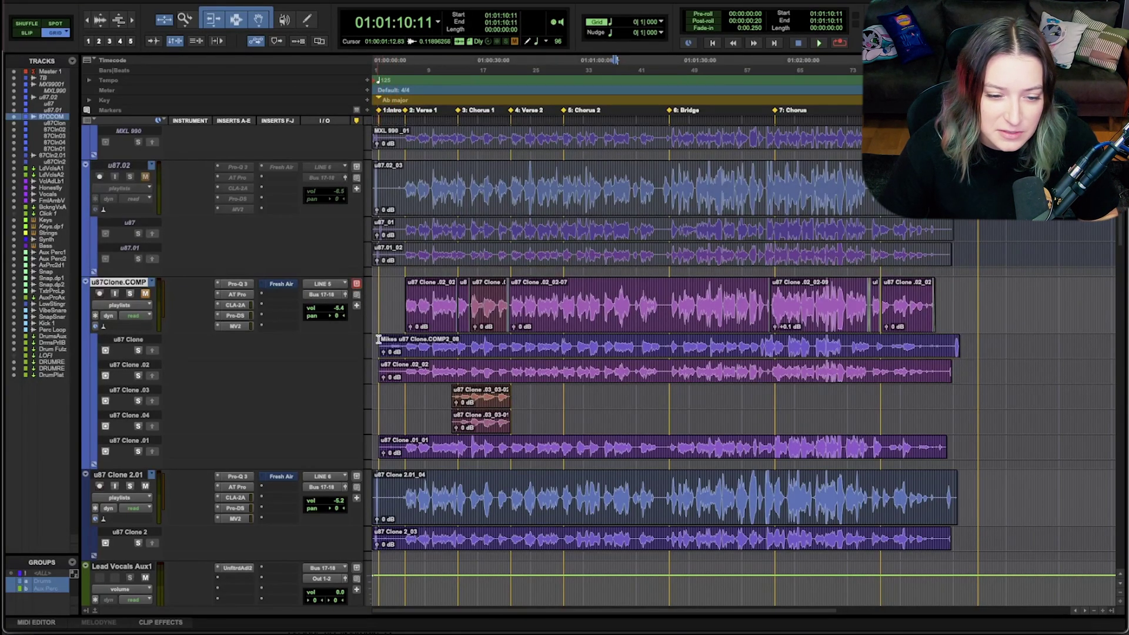
click(356, 307)
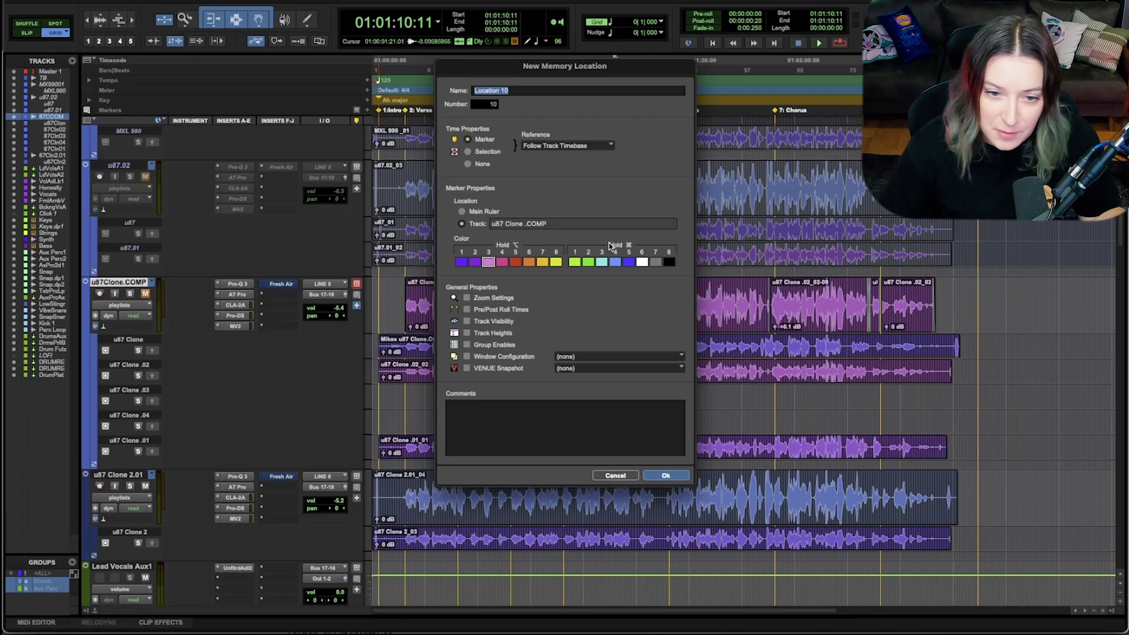
Create the track marker numbered 10 and named 'Mistake' on the comp track.
text(10:)
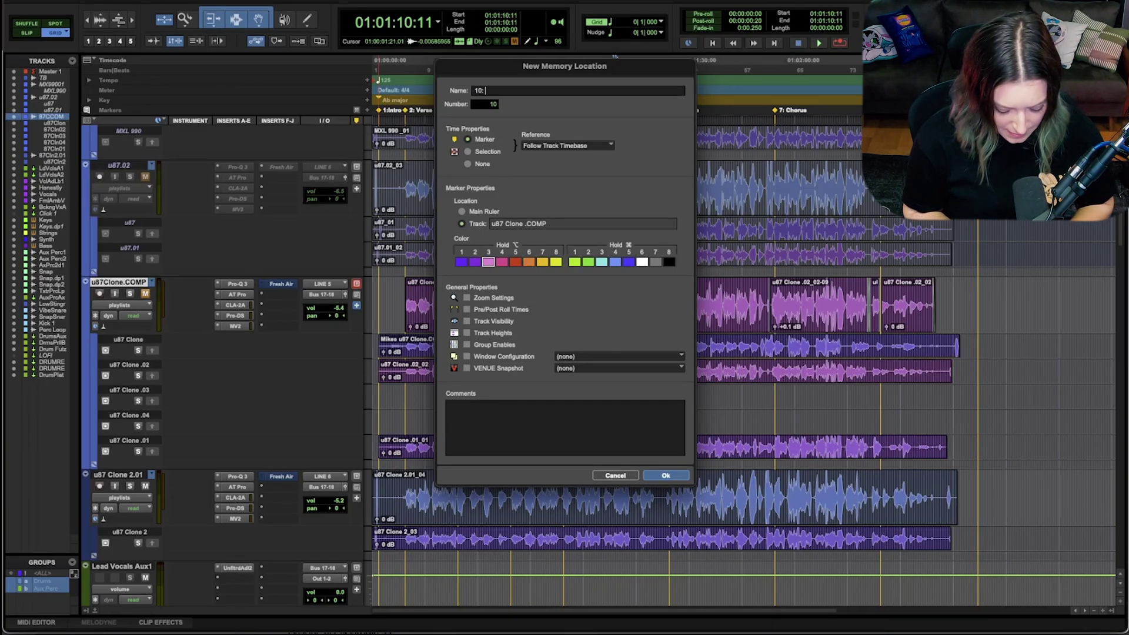
text(Mistake)
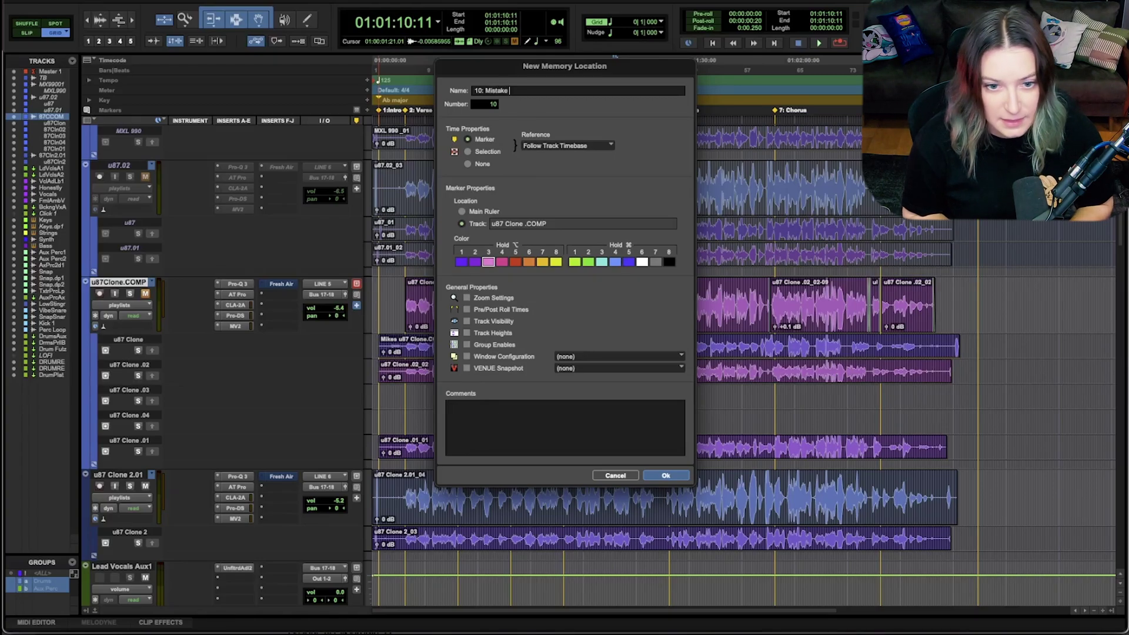
key(Return)
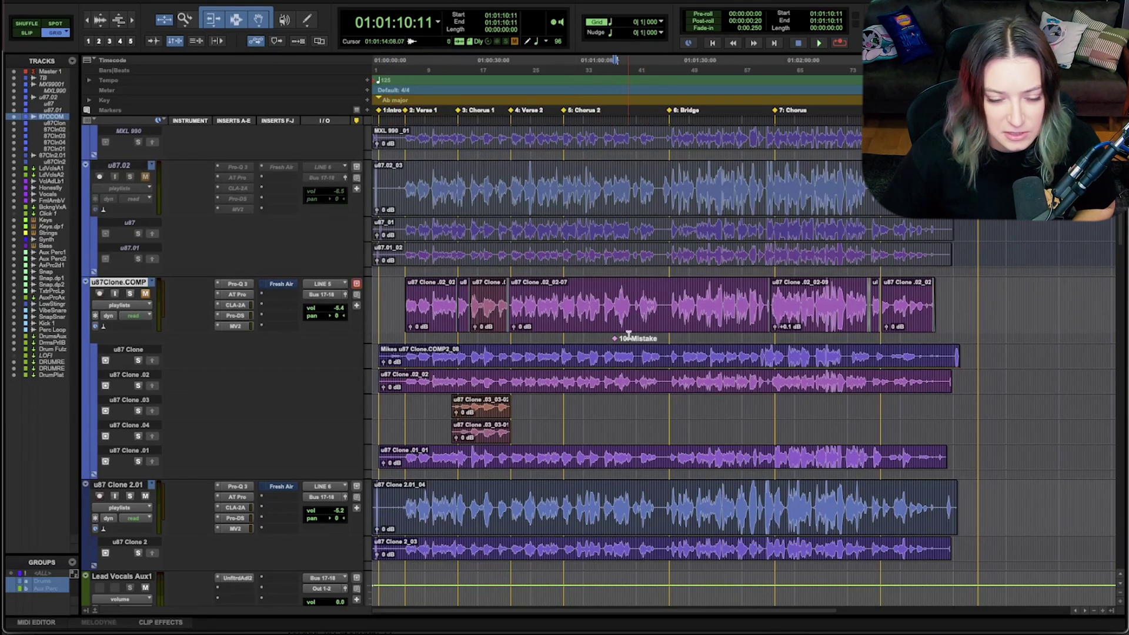
drag(106, 285, 158, 538)
Start a new memory location at 01:01:00:21.
scroll(323, 423, down, 2)
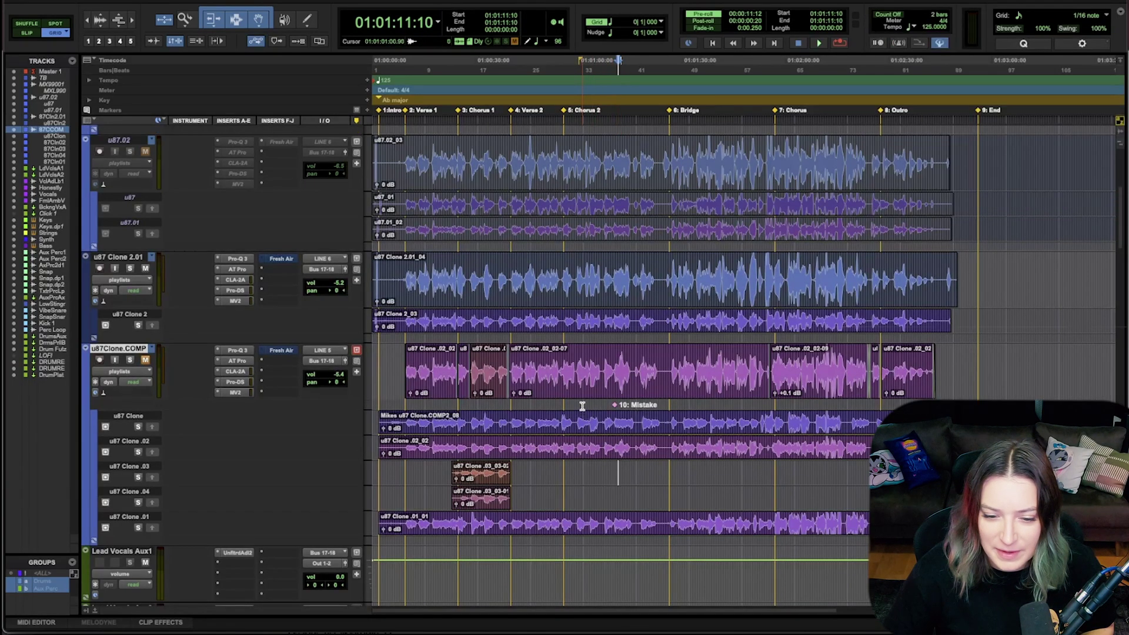
click(582, 406)
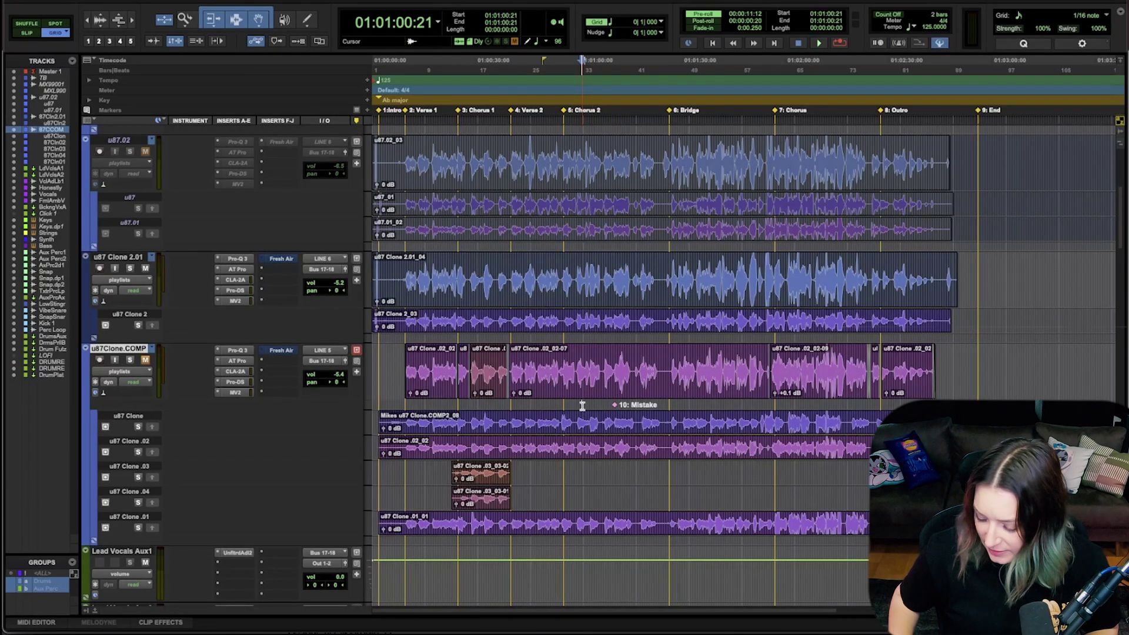
key(KP_Enter)
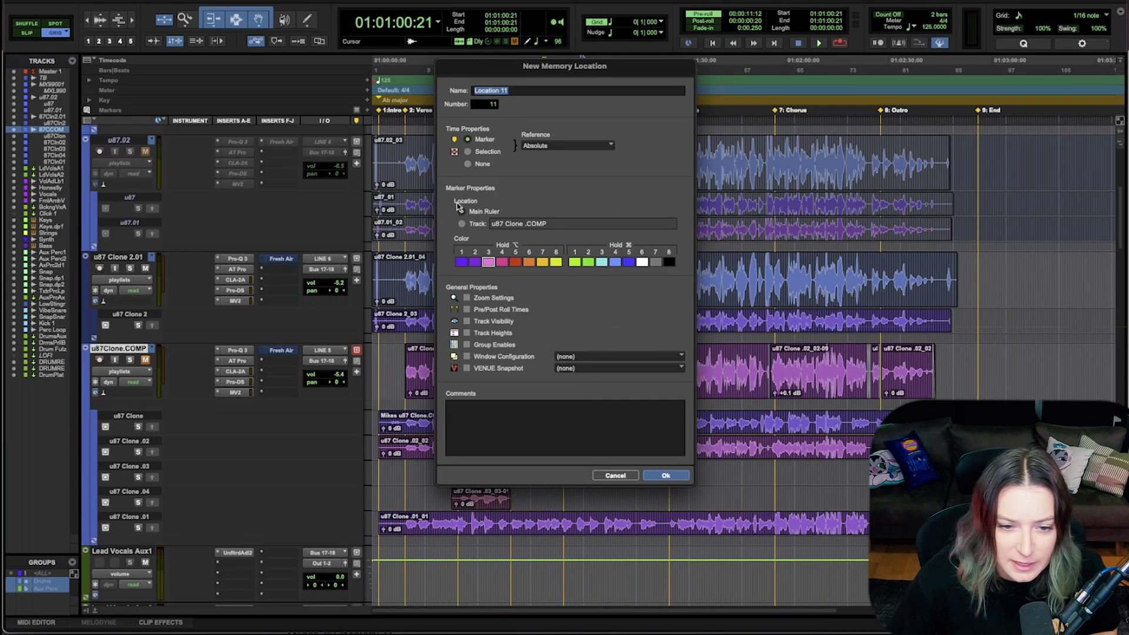
Create Location 11 as a track marker on u87 Clone .COMP instead of the ruler.
click(466, 226)
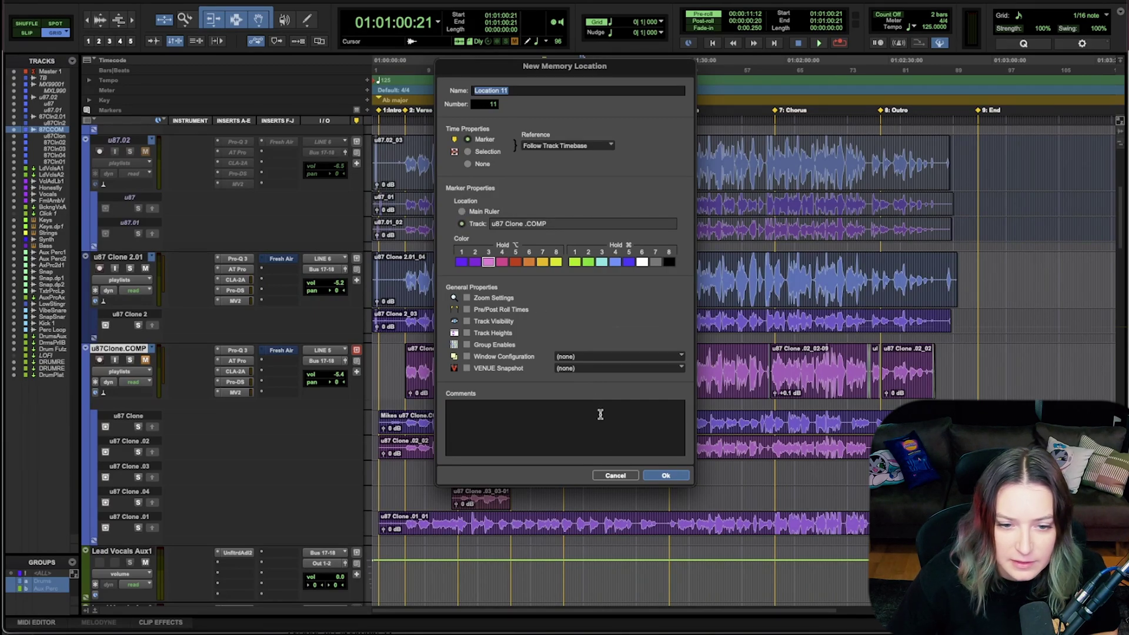
click(650, 479)
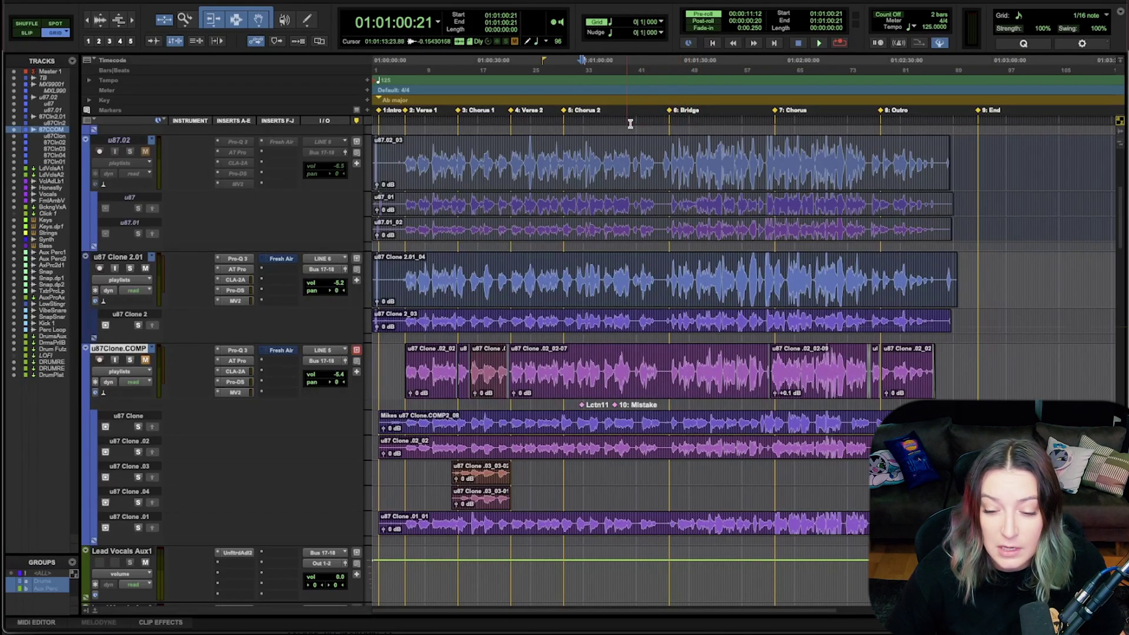
click(1033, 376)
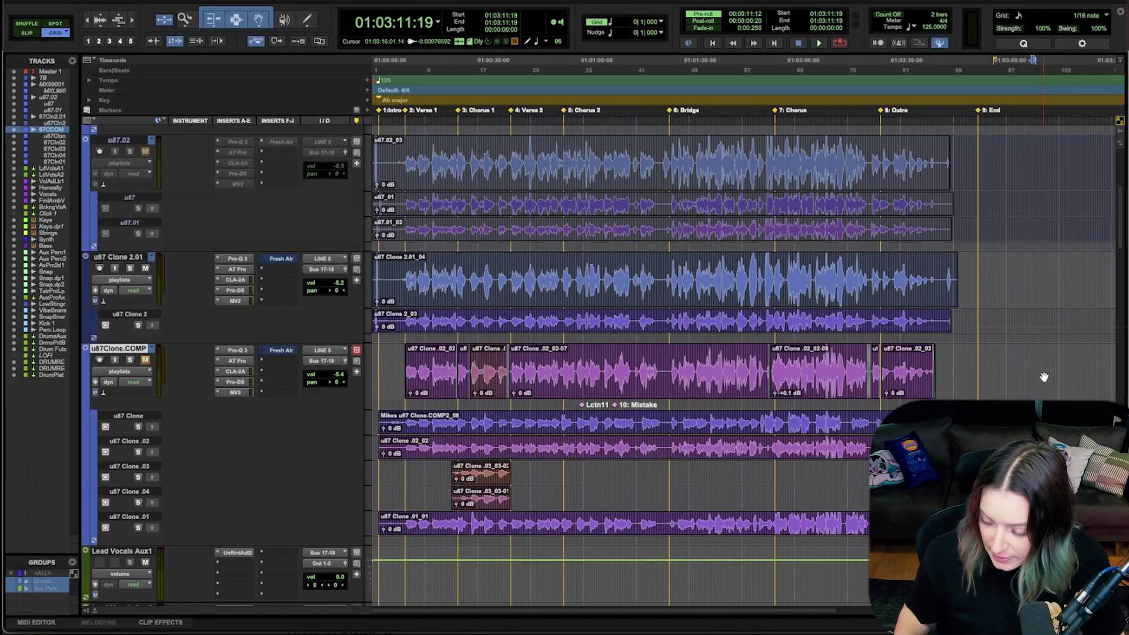
Recall markers 9: End, 8: Outro and 5: Chorus 2, cancelling a new marker there.
key(KP_Decimal)
key(KP_9)
key(KP_Decimal)
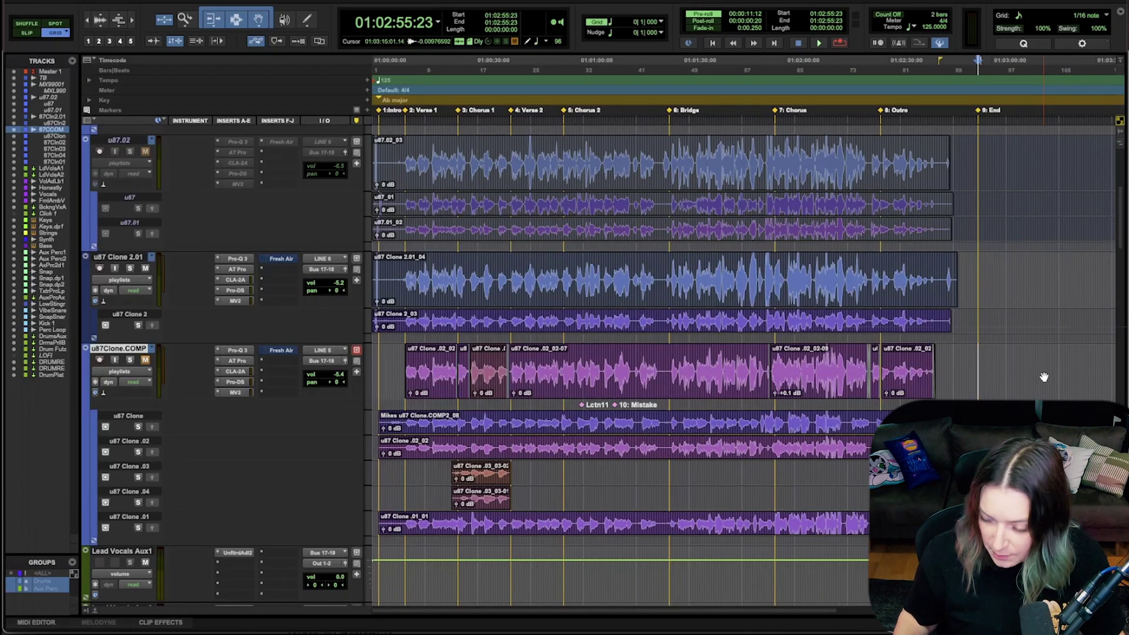
key(KP_Decimal)
key(KP_8)
key(KP_Decimal)
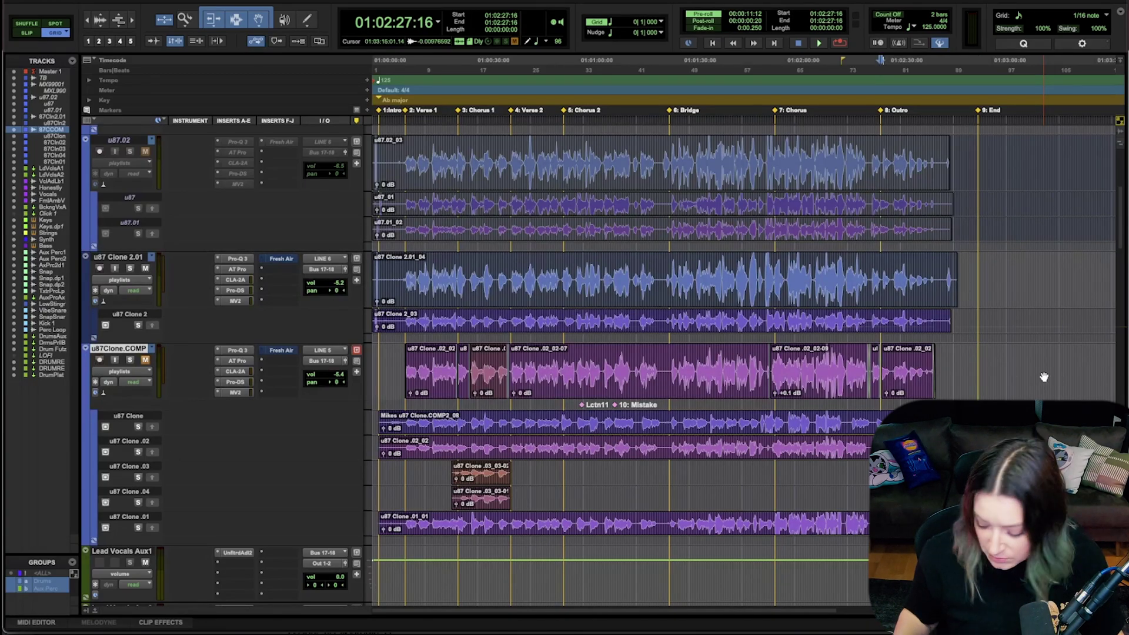
key(KP_Decimal)
key(KP_5)
key(KP_Decimal)
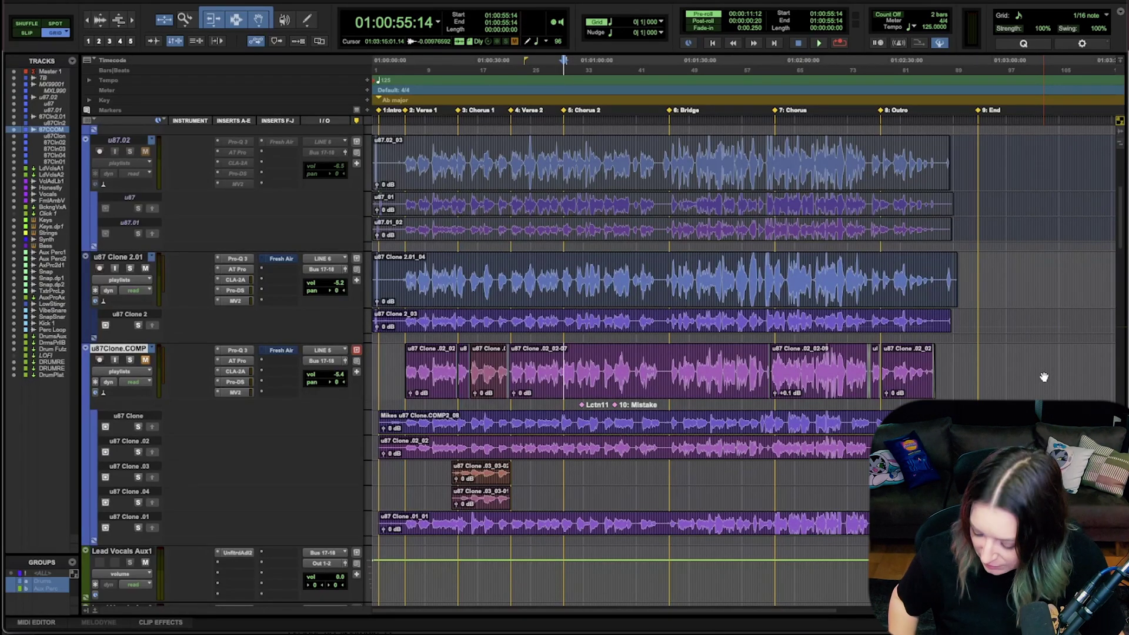
key(KP_Enter)
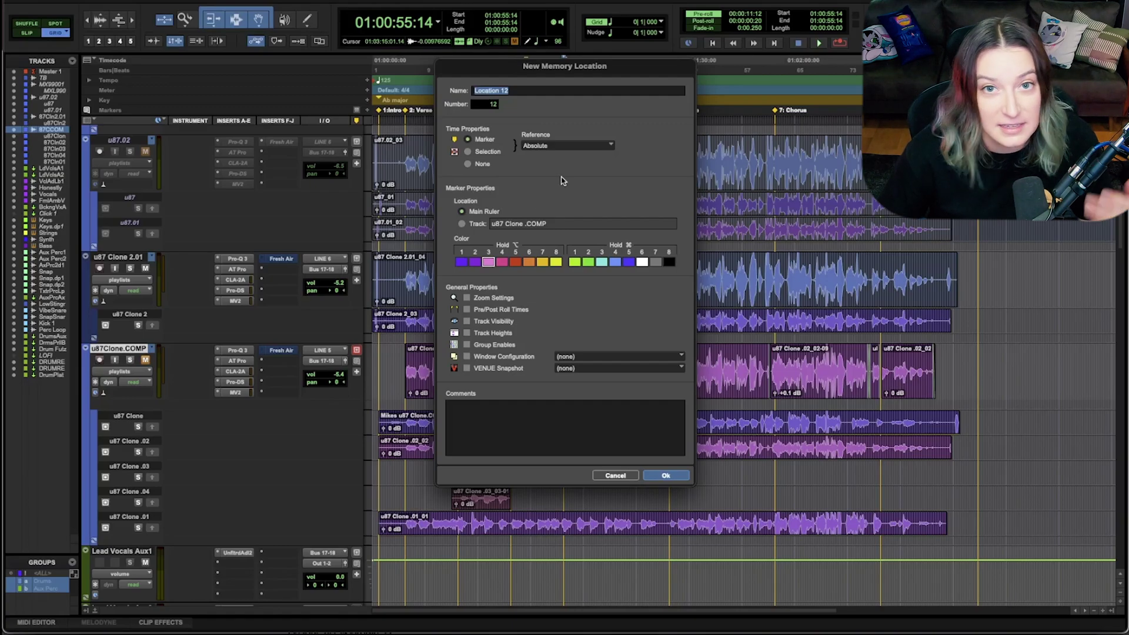
click(615, 475)
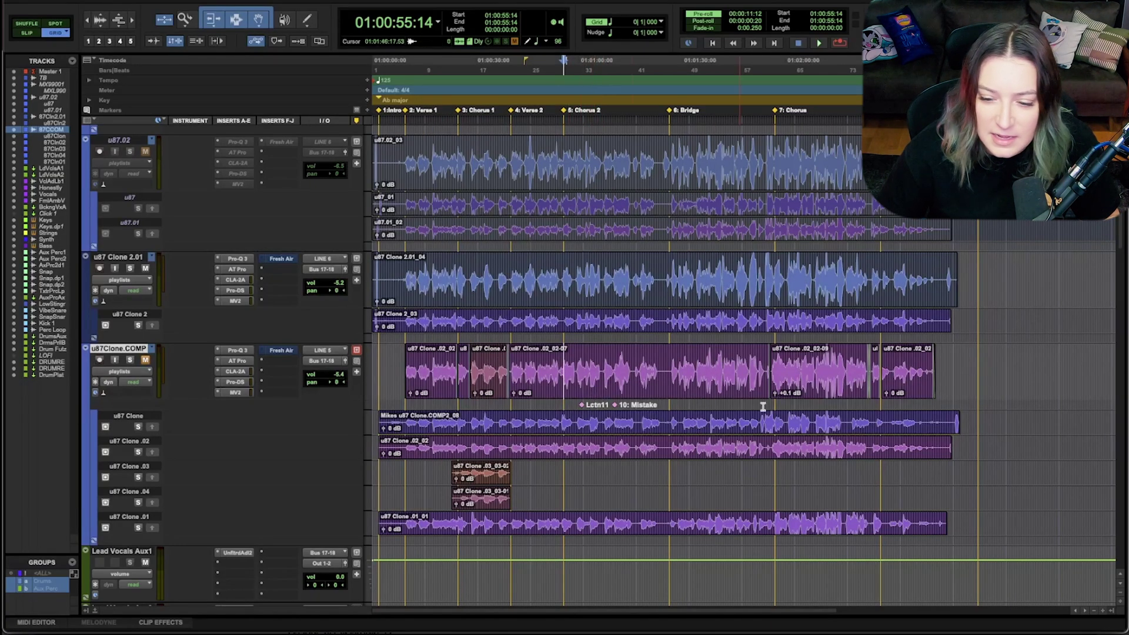
click(1029, 406)
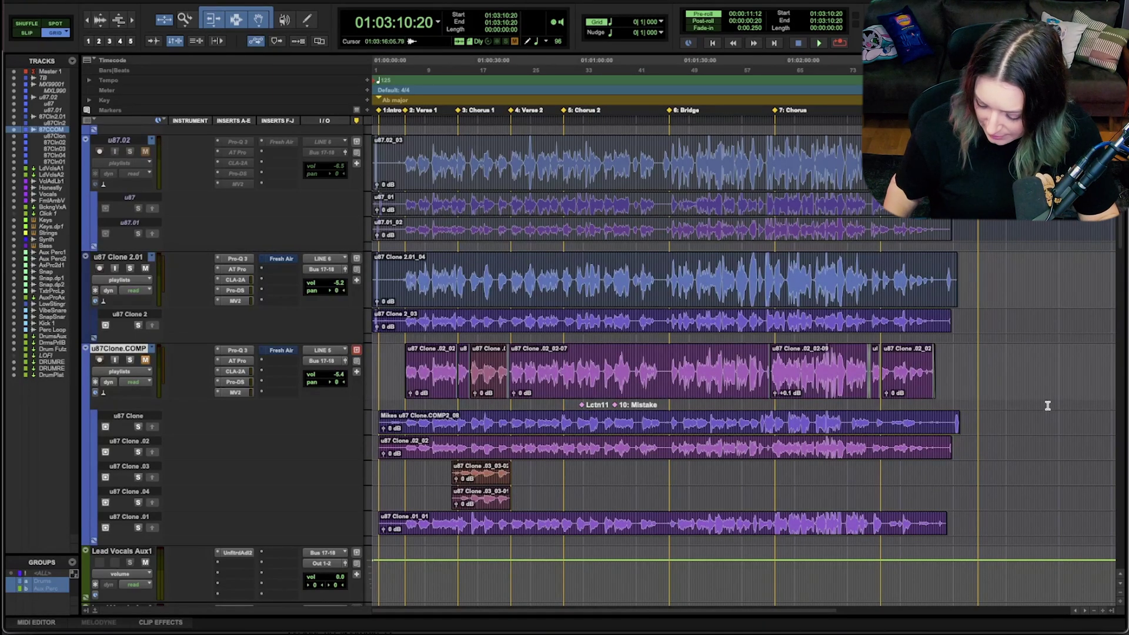
Recall the 10: Mistake track marker, then the Lctn11 track marker.
key(KP_Decimal)
key(1)
key(0)
key(KP_Decimal)
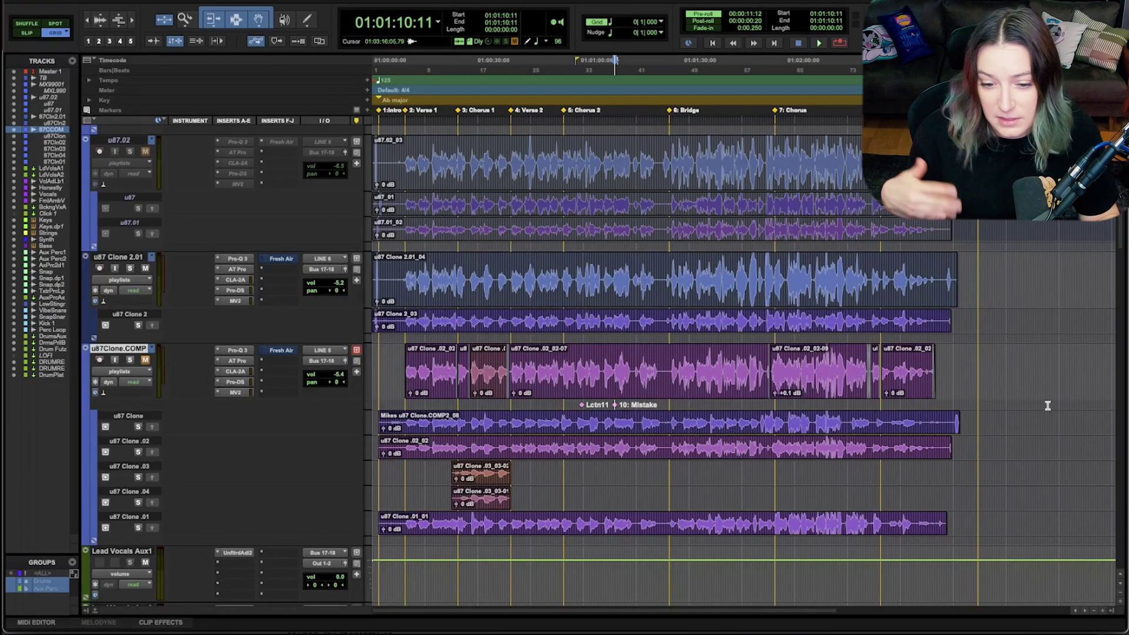
key(KP_Decimal)
key(1)
key(1)
key(KP_Decimal)
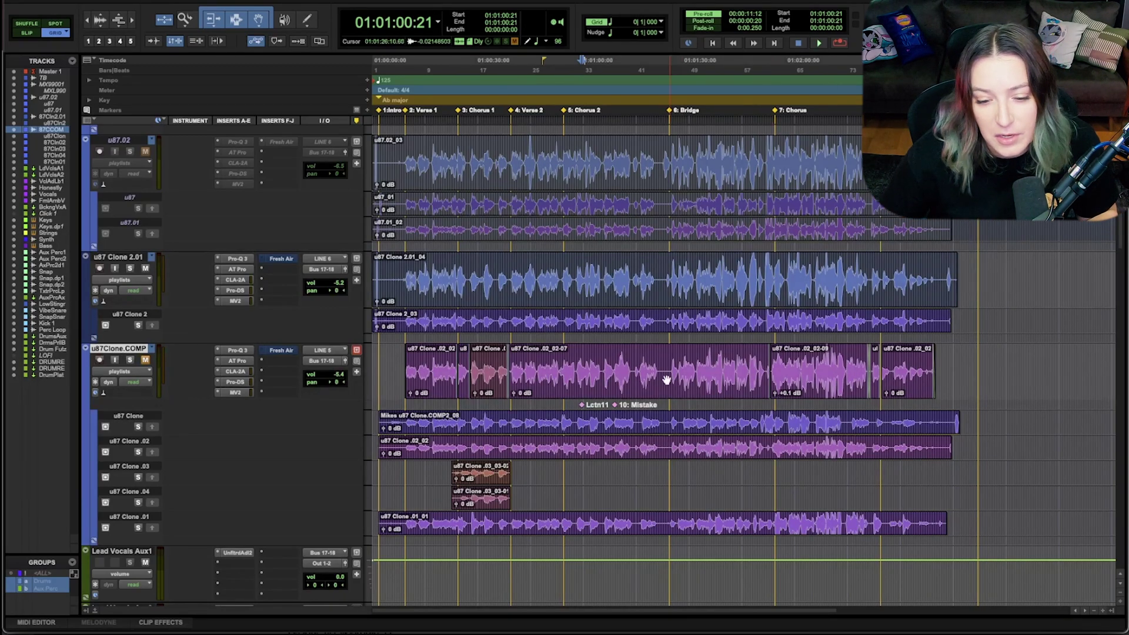
Drag the Location 11 marker earlier on the comp track, then place the playhead at 01:01:06:04.
drag(582, 405, 533, 403)
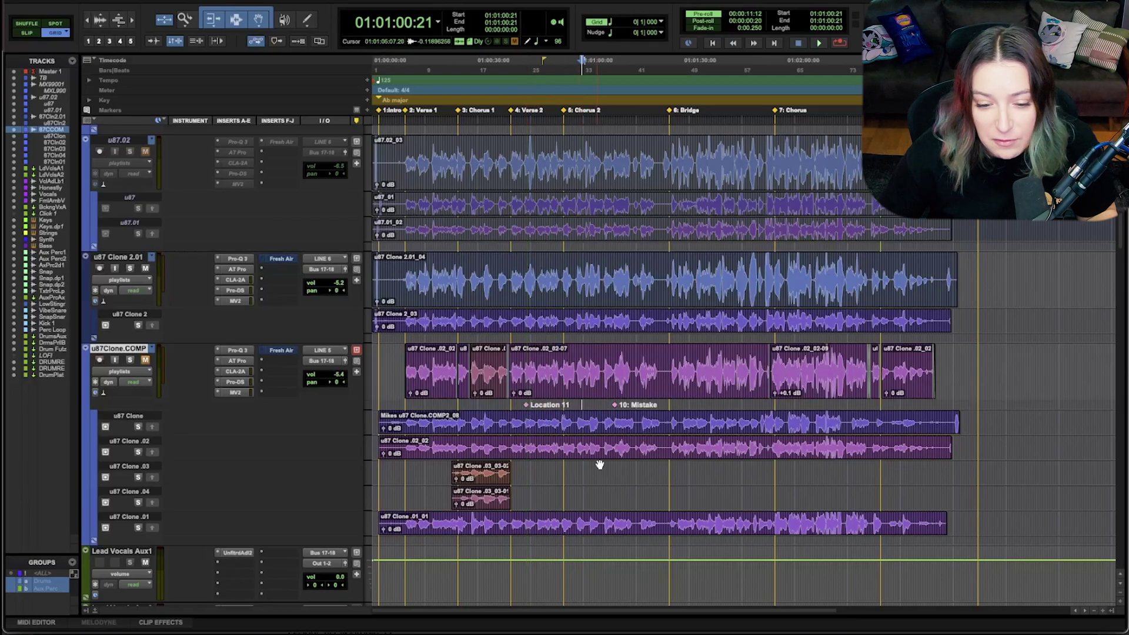
scroll(594, 470, up, 3)
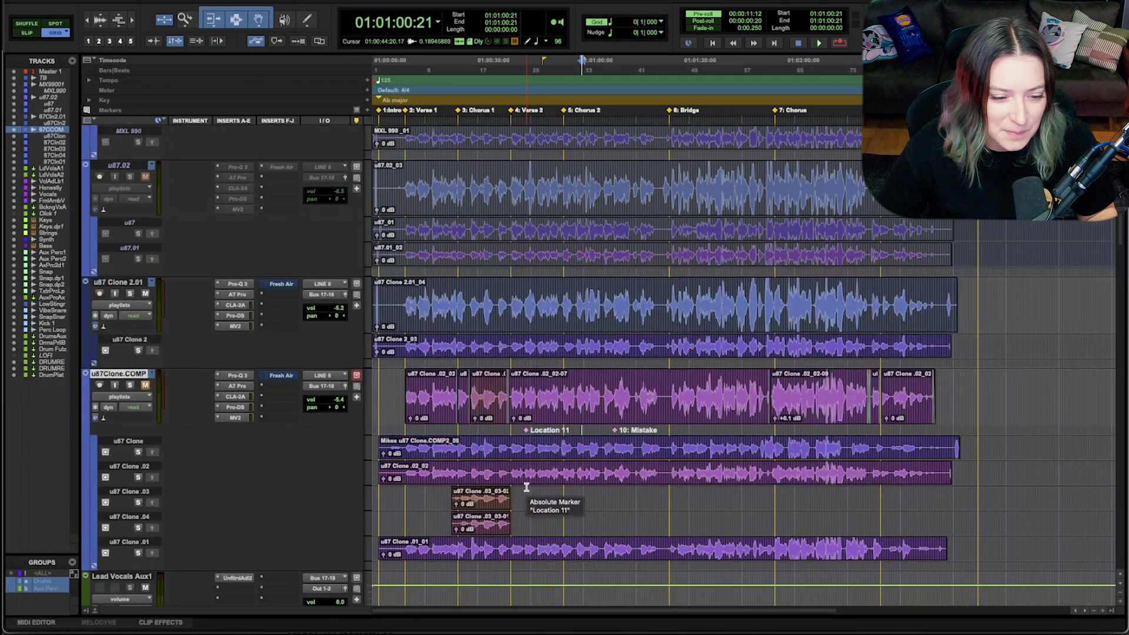
scroll(529, 488, down, 2)
click(600, 429)
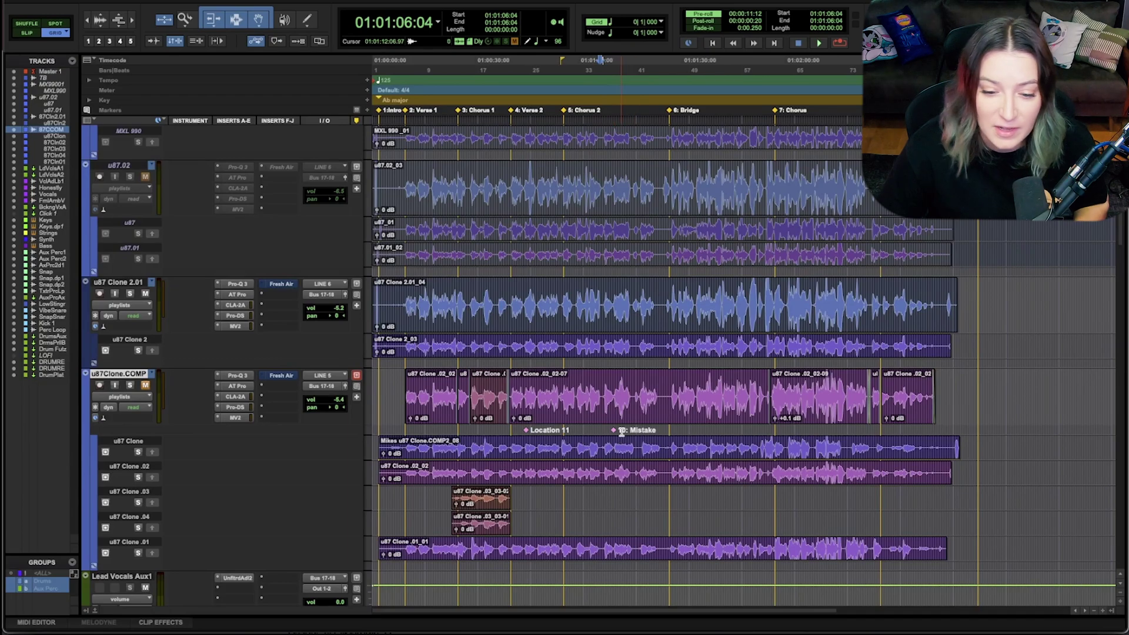
Move 10: Mistake to the main ruler and back, then open its settings.
drag(621, 432, 633, 111)
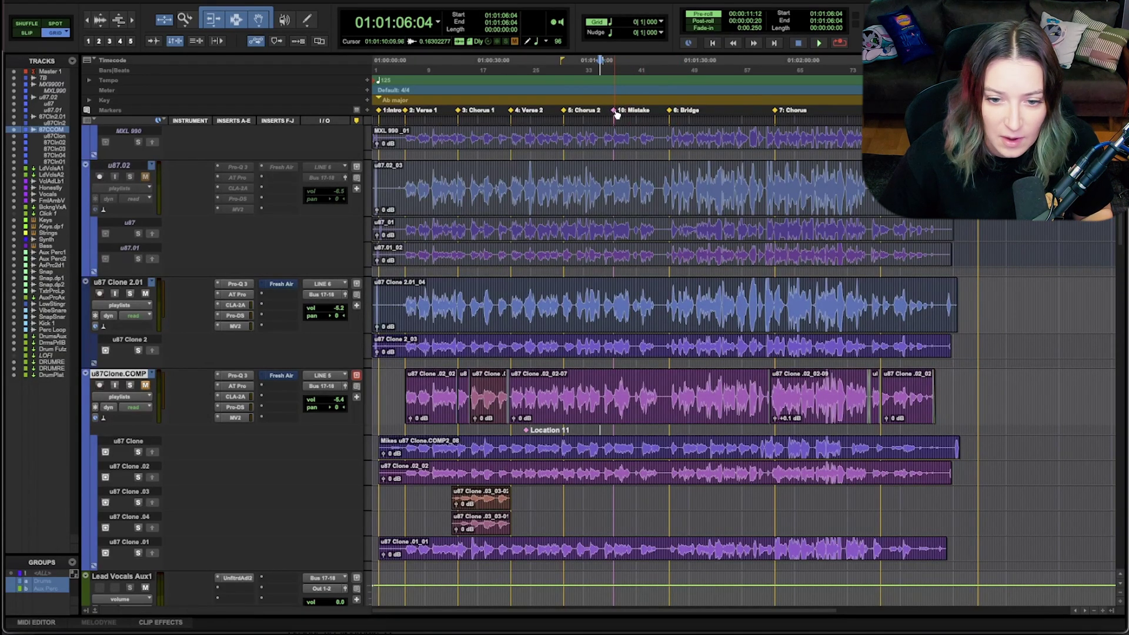
drag(616, 114, 614, 433)
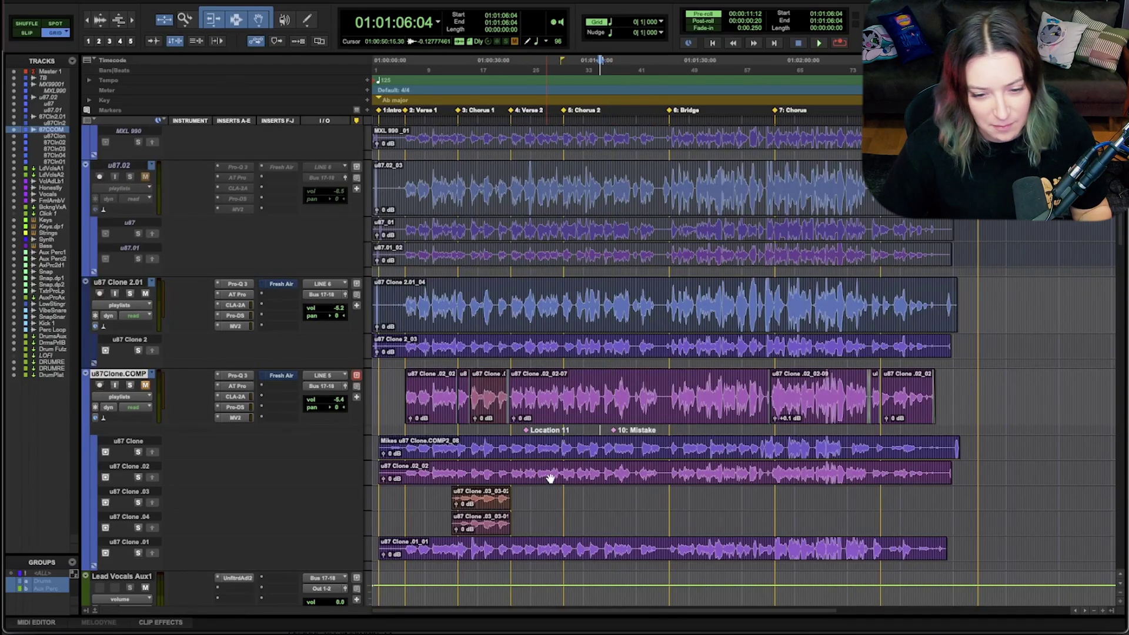
double_click(615, 429)
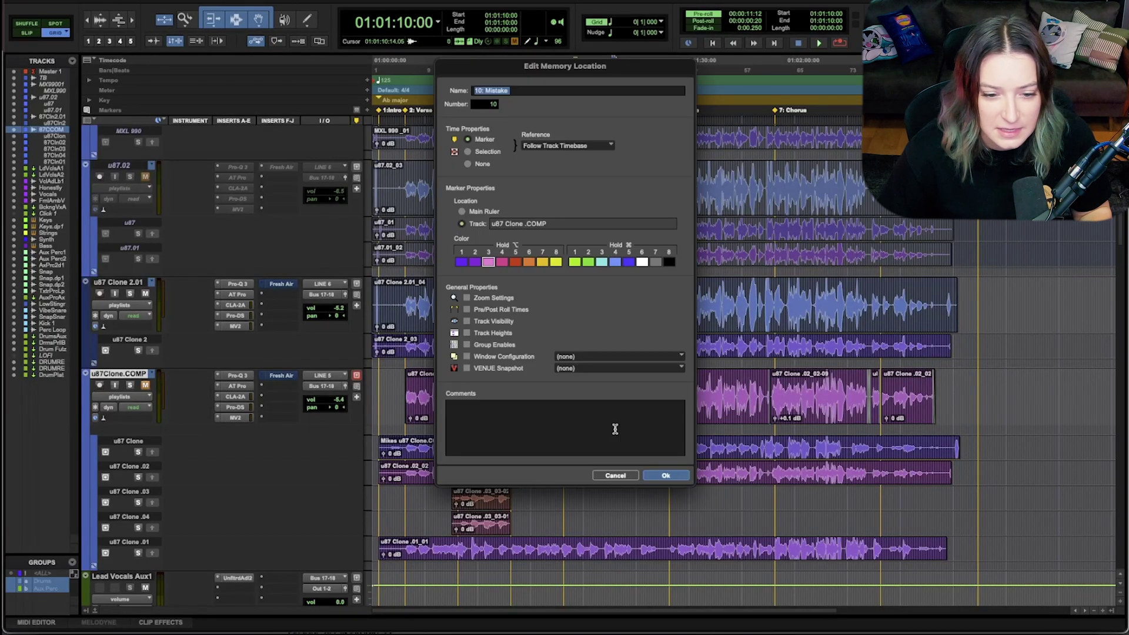
Enter a placeholder comment for the 10: Mistake marker and save it.
click(615, 429)
text(klsad)
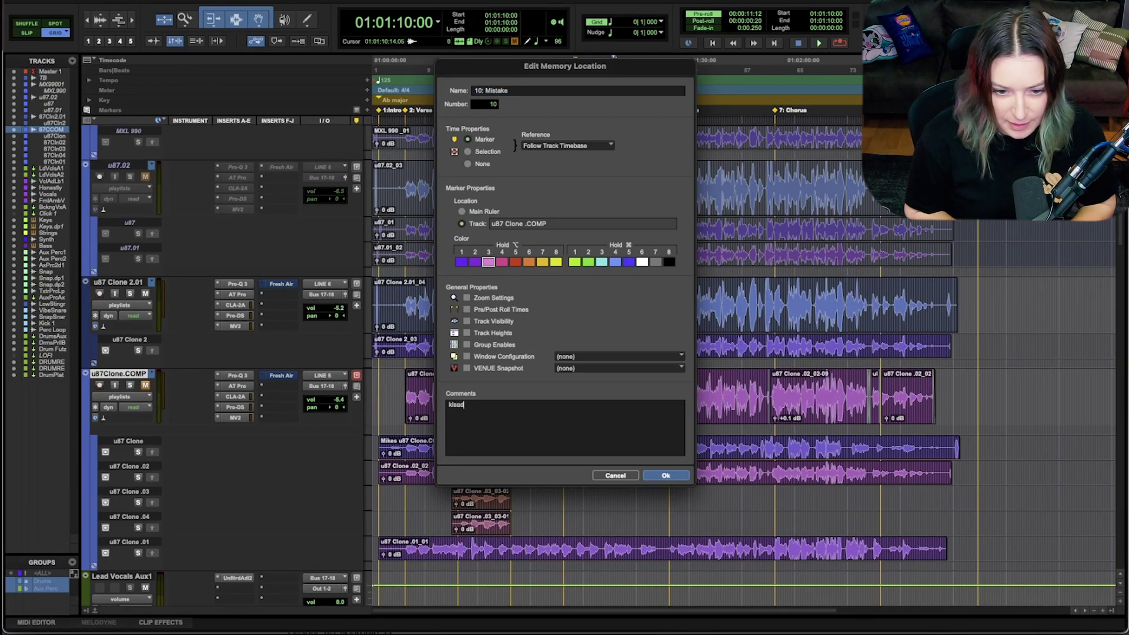
text(fdk ldkjklfda kdfzf)
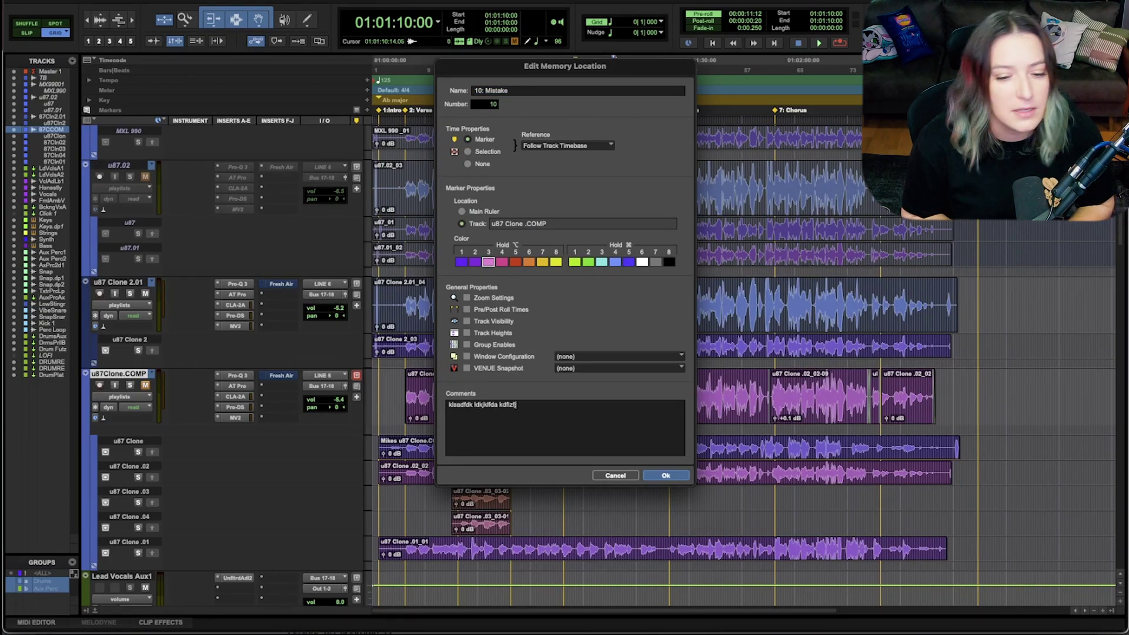
text(jafgk;lja dalalkdja gfkafkjf)
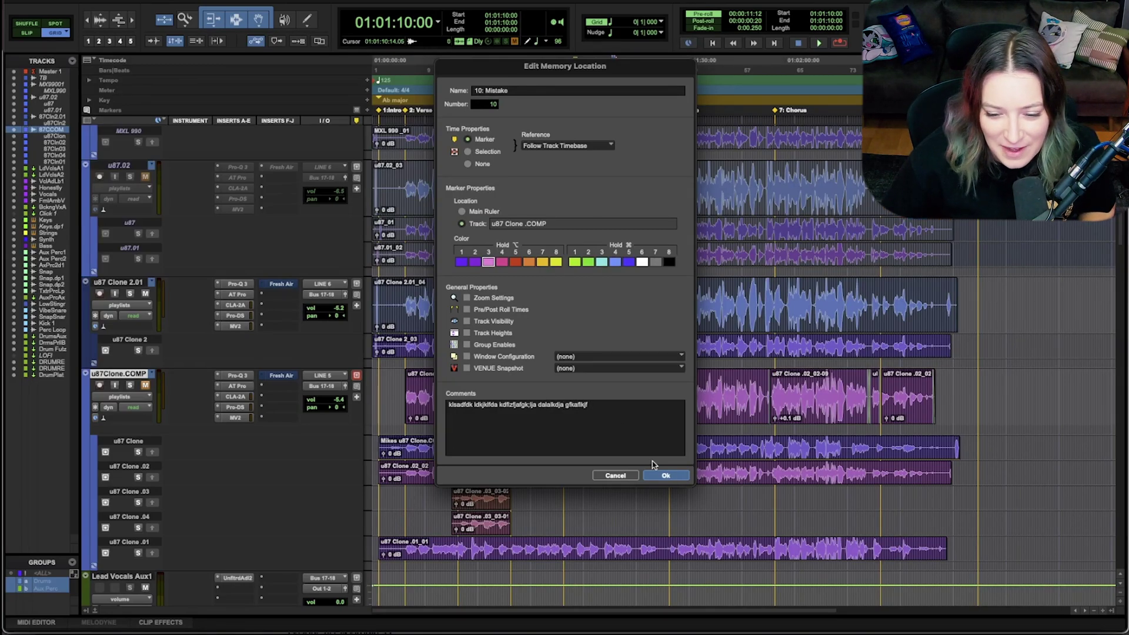
click(670, 475)
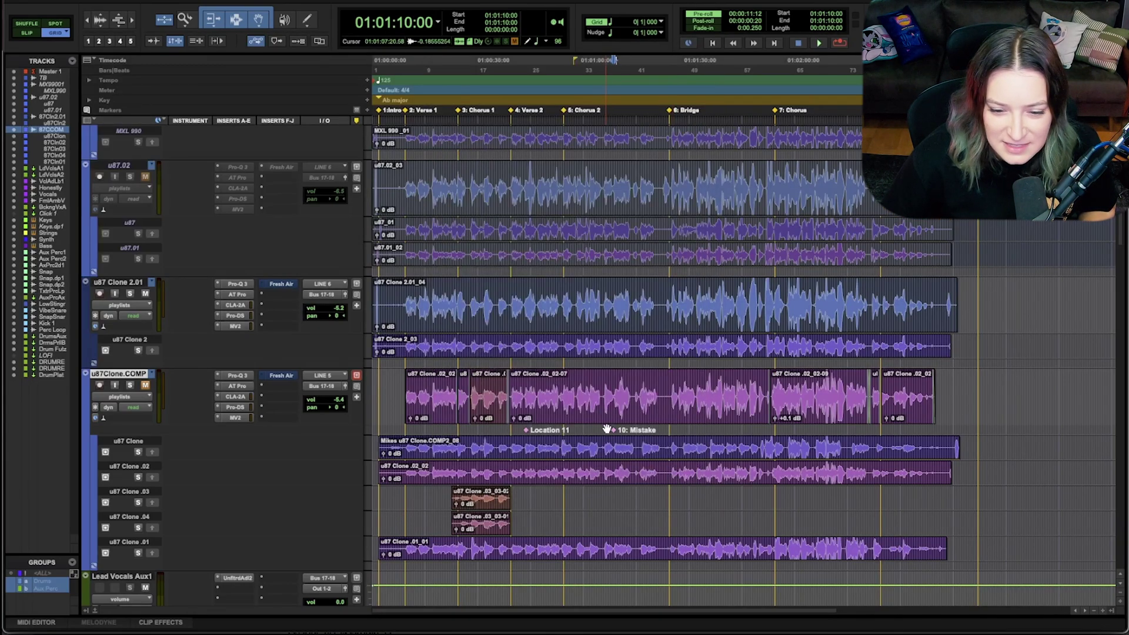
scroll(610, 432, up, 3)
scroll(610, 432, down, 3)
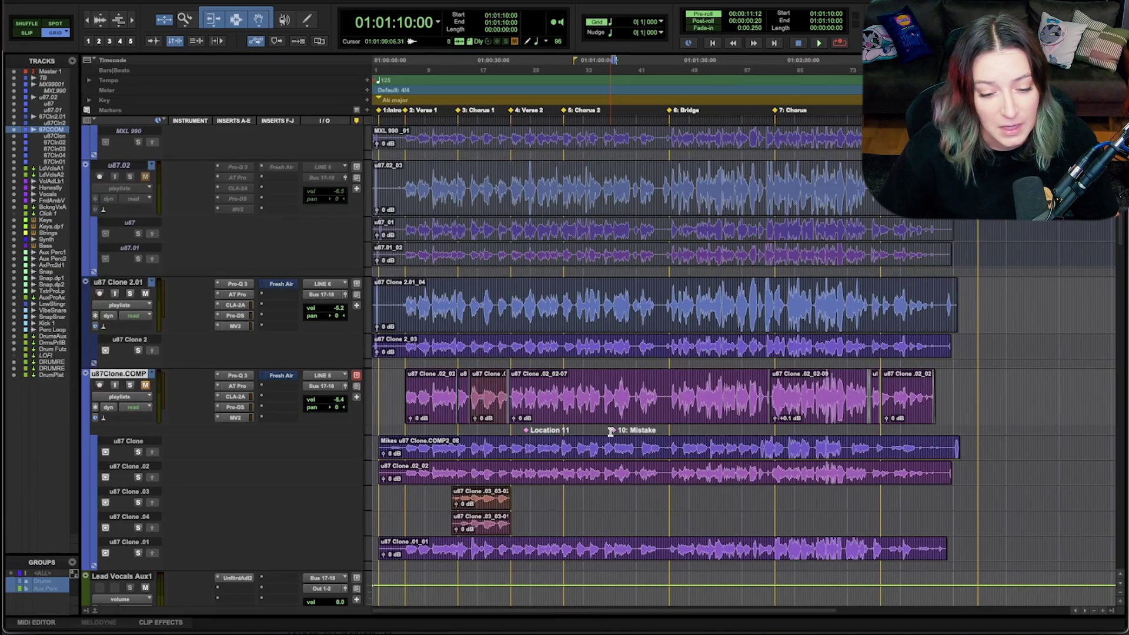
click(685, 429)
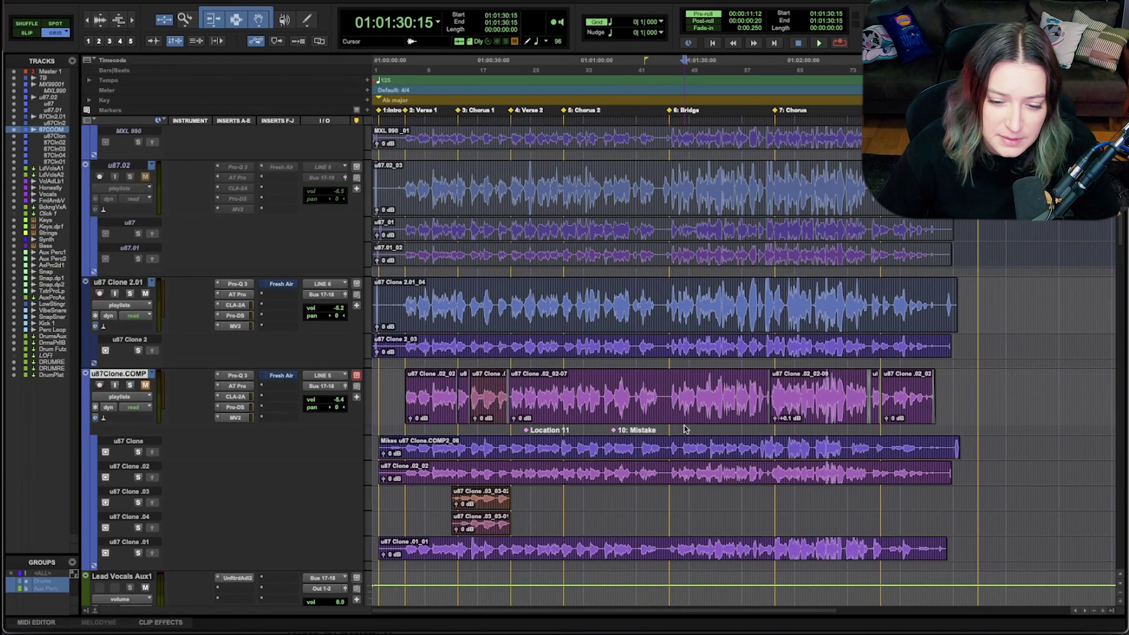